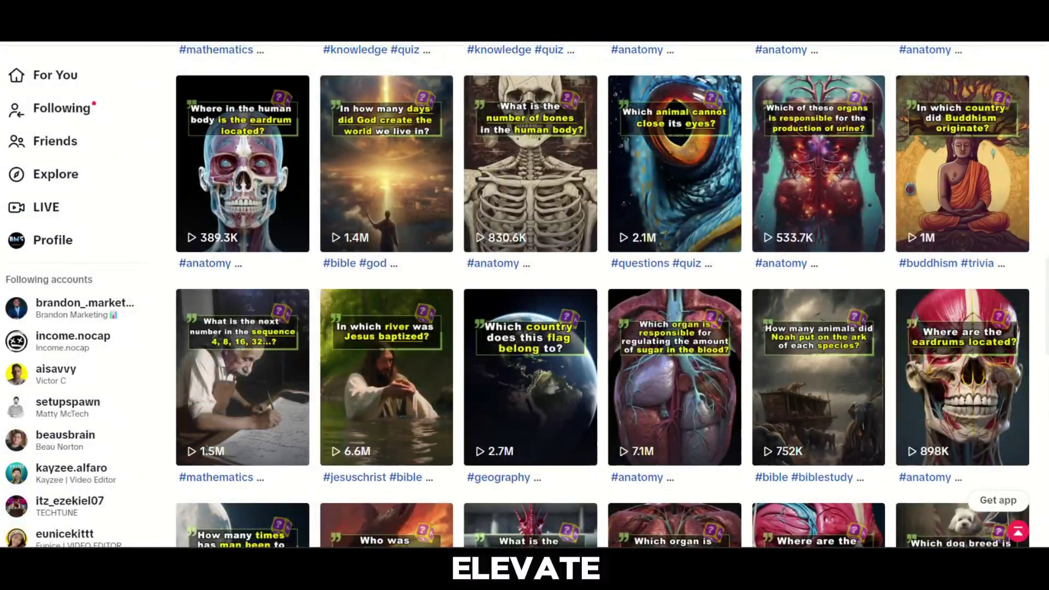
- Scroll through the browser page to reach an empty ChatGPT 3.5 conversation
{"action": "scroll", "coordinate": [601, 295], "scroll_direction": "up", "scroll_amount": 15}
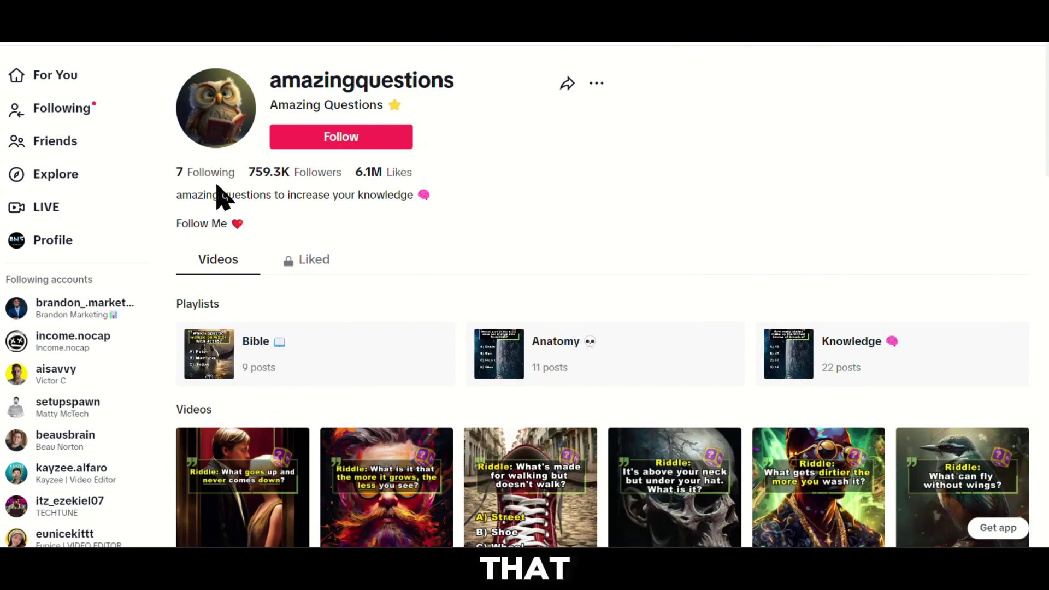
{"action": "scroll", "coordinate": [221, 196], "scroll_direction": "down", "scroll_amount": 5}
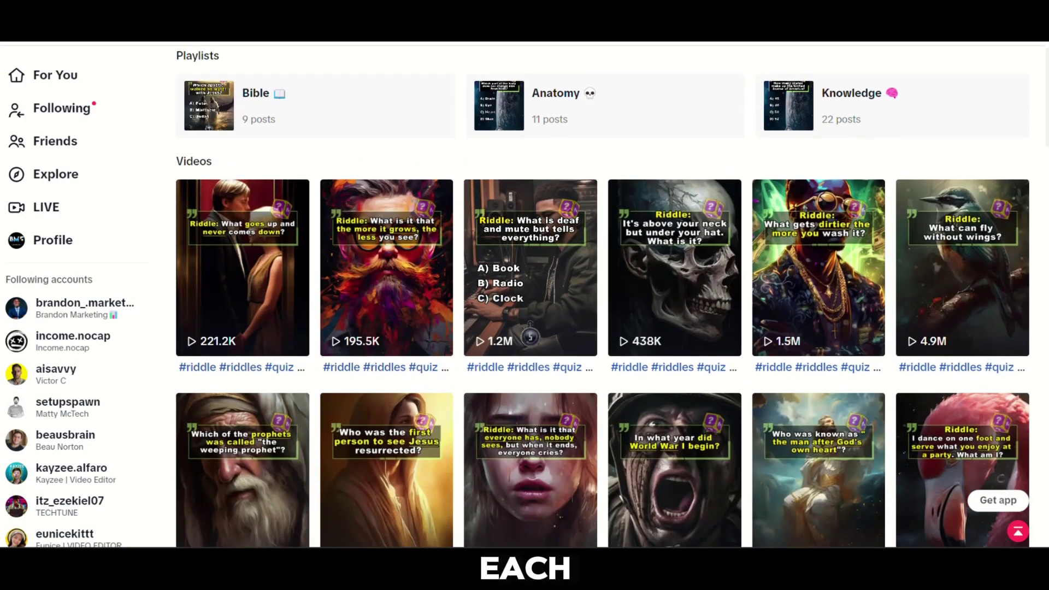
{"action": "scroll", "coordinate": [601, 295], "scroll_direction": "down", "scroll_amount": 8}
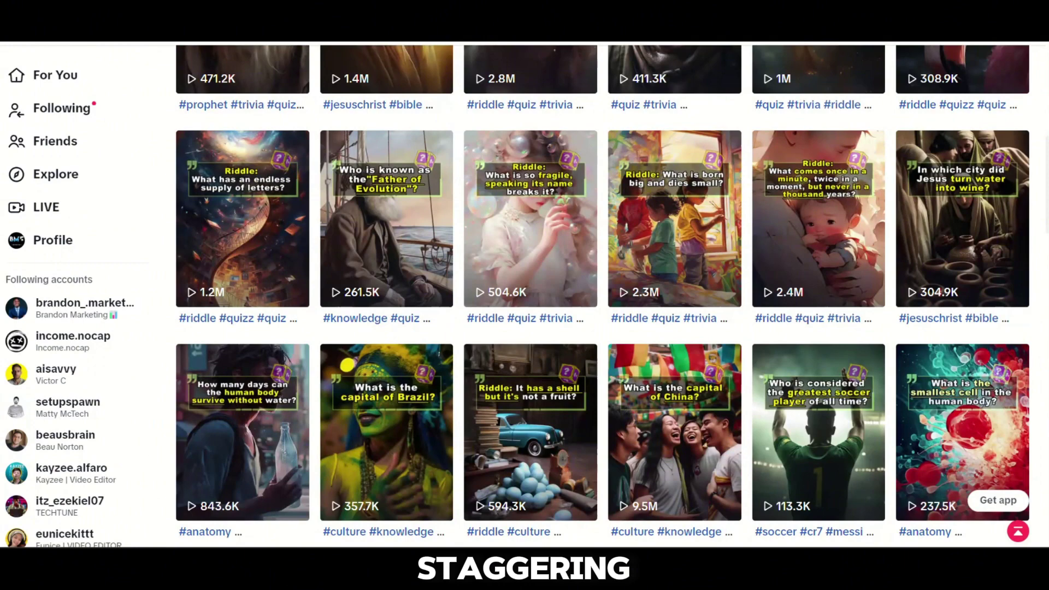
{"action": "scroll", "coordinate": [601, 295], "scroll_direction": "down", "scroll_amount": 3}
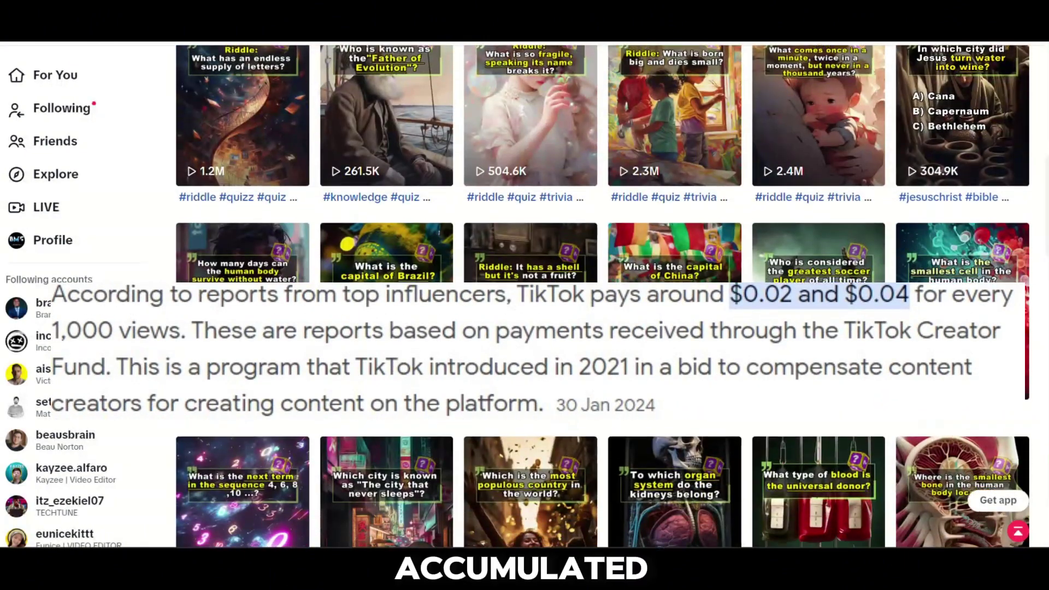
{"action": "scroll", "coordinate": [601, 295], "scroll_direction": "down", "scroll_amount": 1}
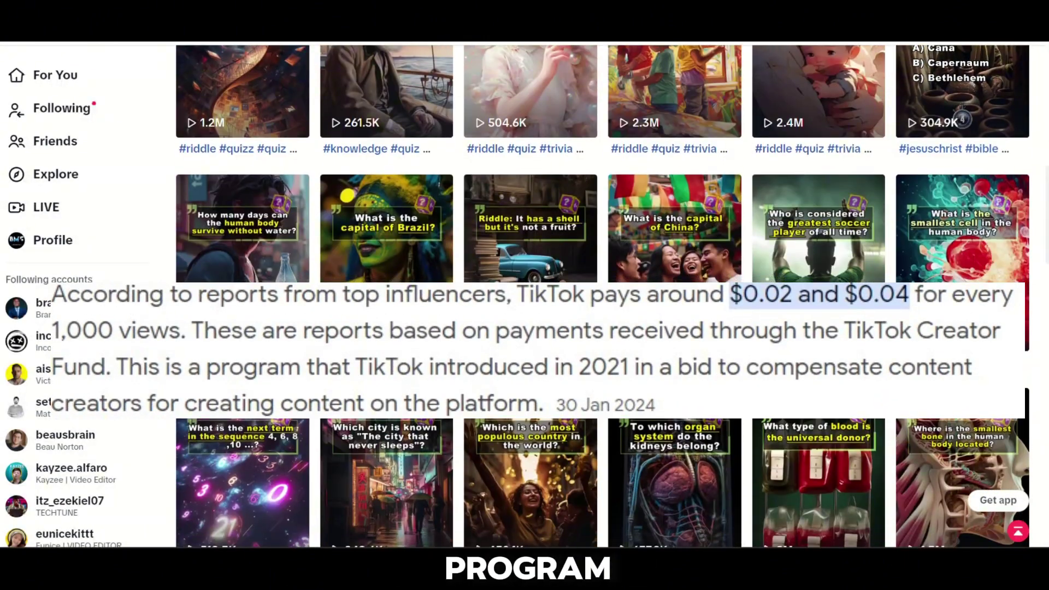
{"action": "scroll", "coordinate": [601, 295], "scroll_direction": "down", "scroll_amount": 5}
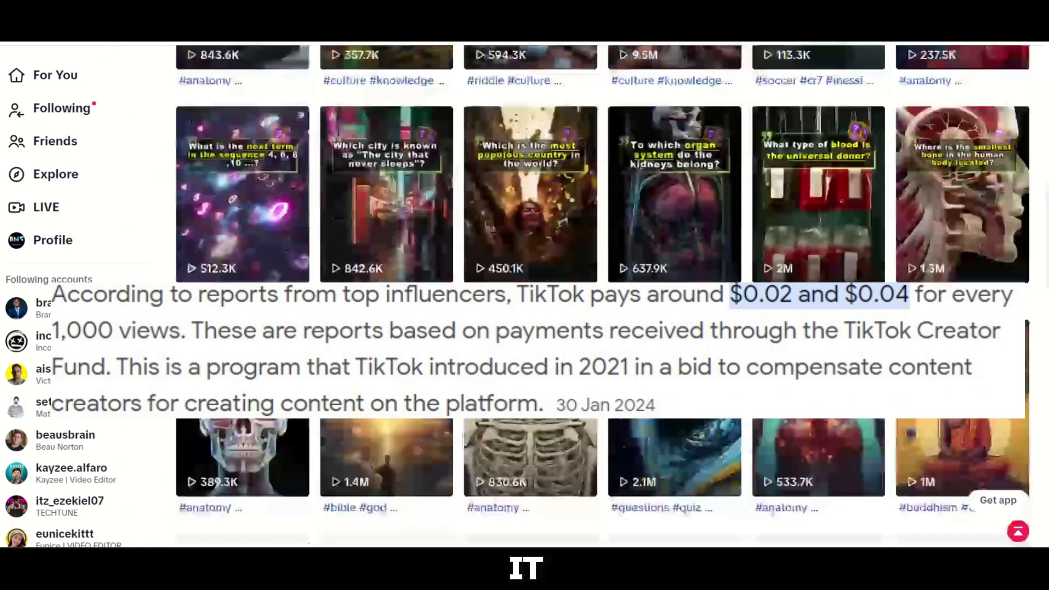
{"action": "scroll", "coordinate": [601, 295], "scroll_direction": "down", "scroll_amount": 2}
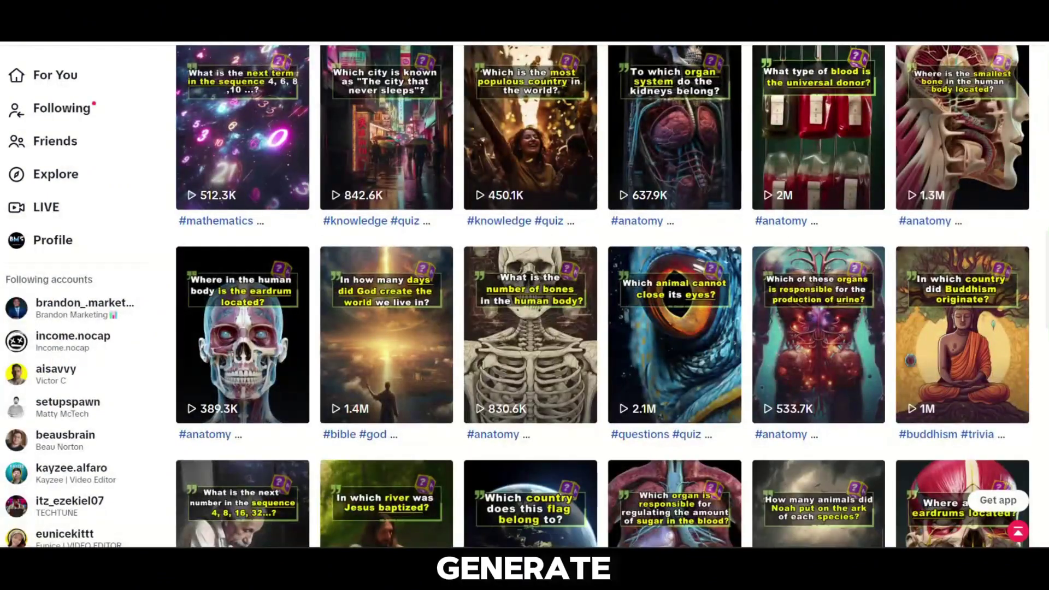
{"action": "scroll", "coordinate": [601, 295], "scroll_direction": "down", "scroll_amount": 3}
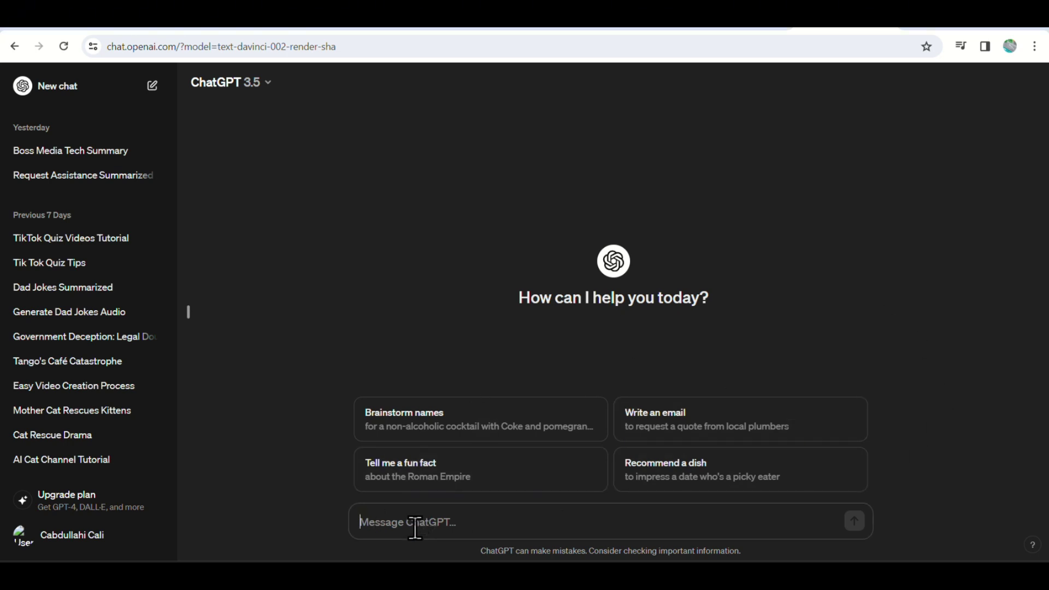
- Write a ChatGPT prompt beginning 'give me 5 general kn…' to request five general knowledge questions
{"action": "type", "text": "g"}
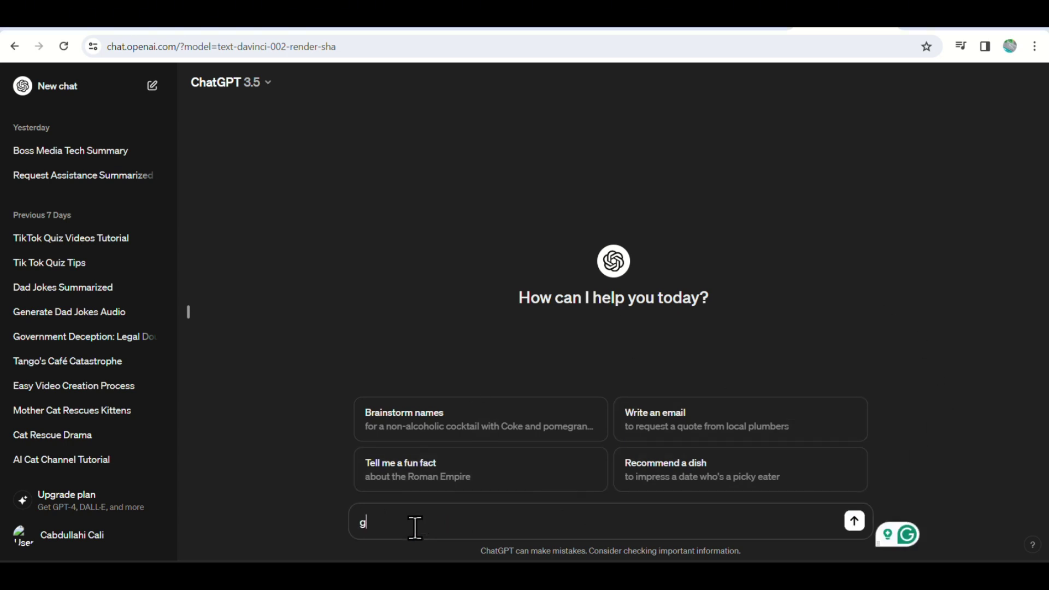
{"action": "type", "text": "ive me"}
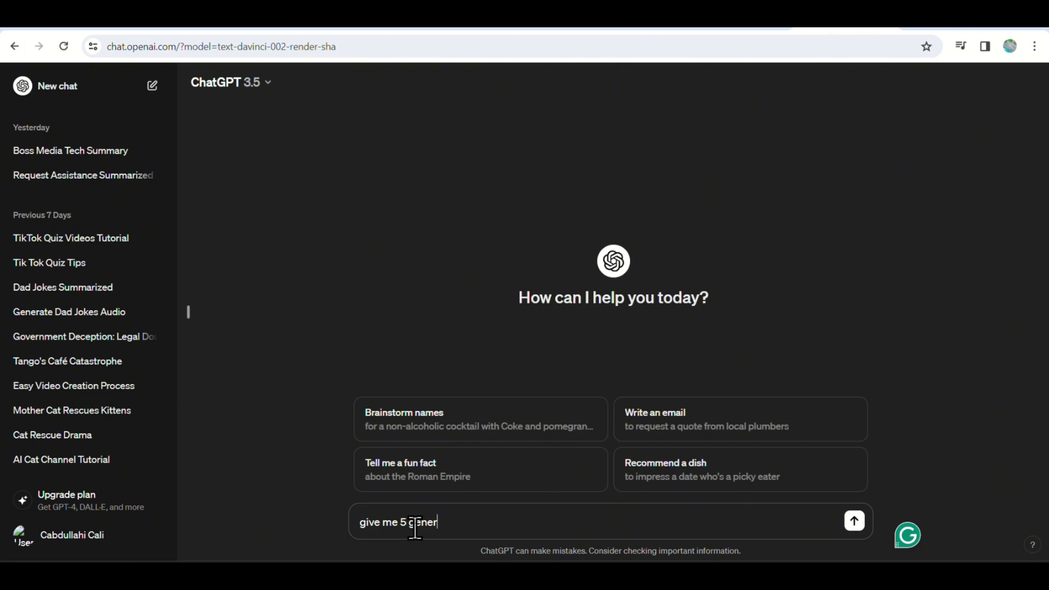
{"action": "type", "text": "5 general kn"}
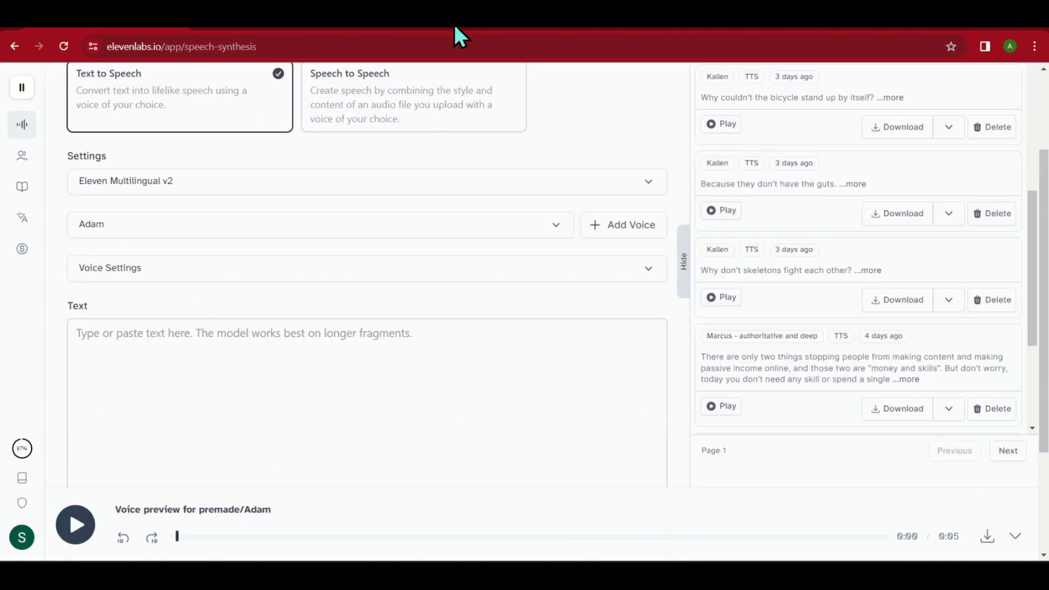
- Remove the wrong choices Berlin and Madrid and put Paris on its own line
{"action": "left_click", "coordinate": [591, 279]}
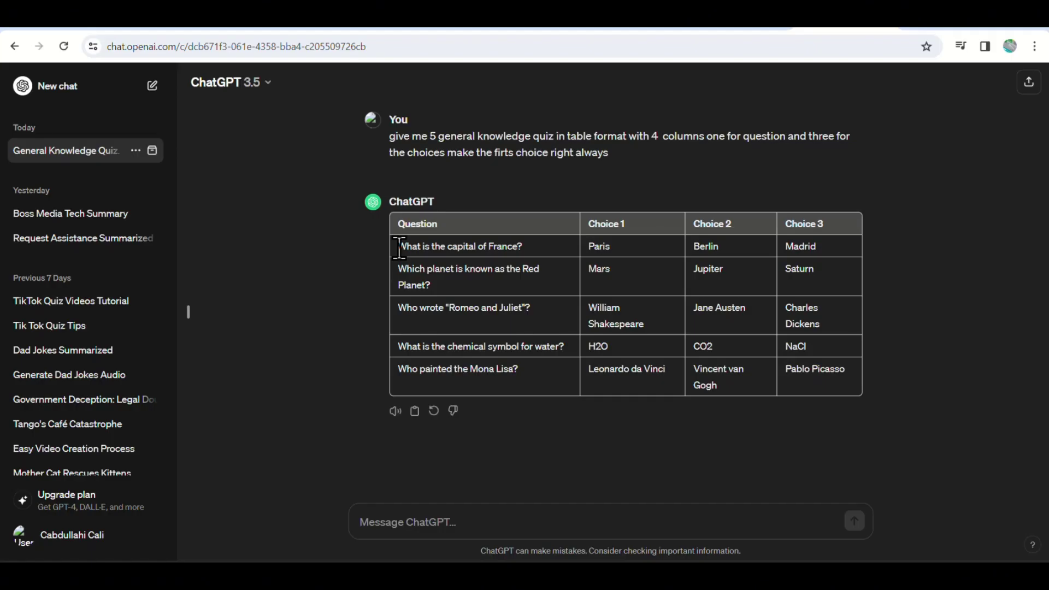
{"action": "left_click_drag", "start_coordinate": [399, 246], "coordinate": [649, 270]}
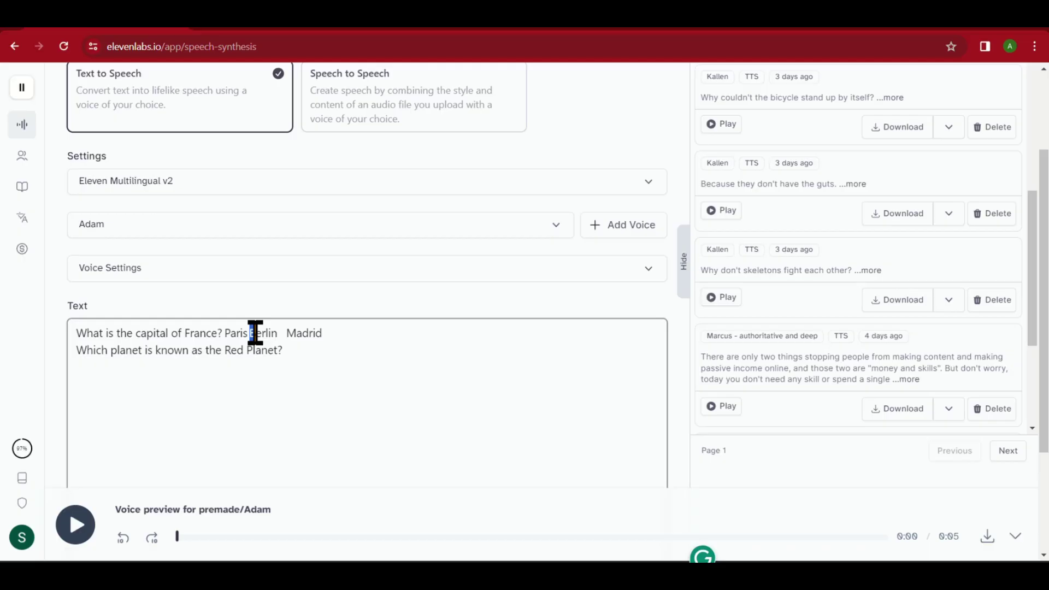
{"action": "left_click_drag", "start_coordinate": [251, 334], "coordinate": [343, 337]}
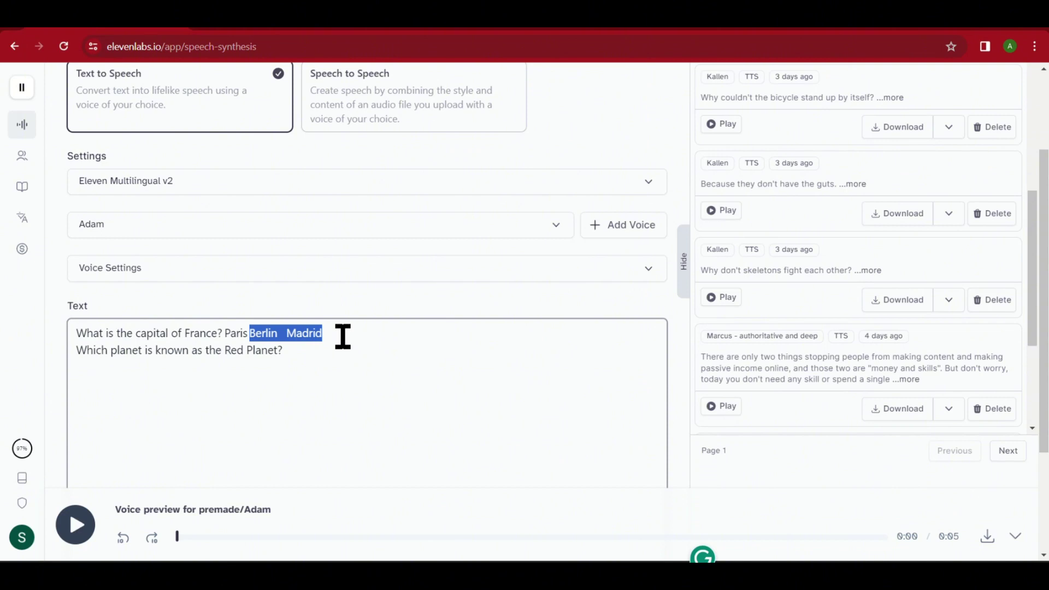
{"action": "key", "text": "Return"}
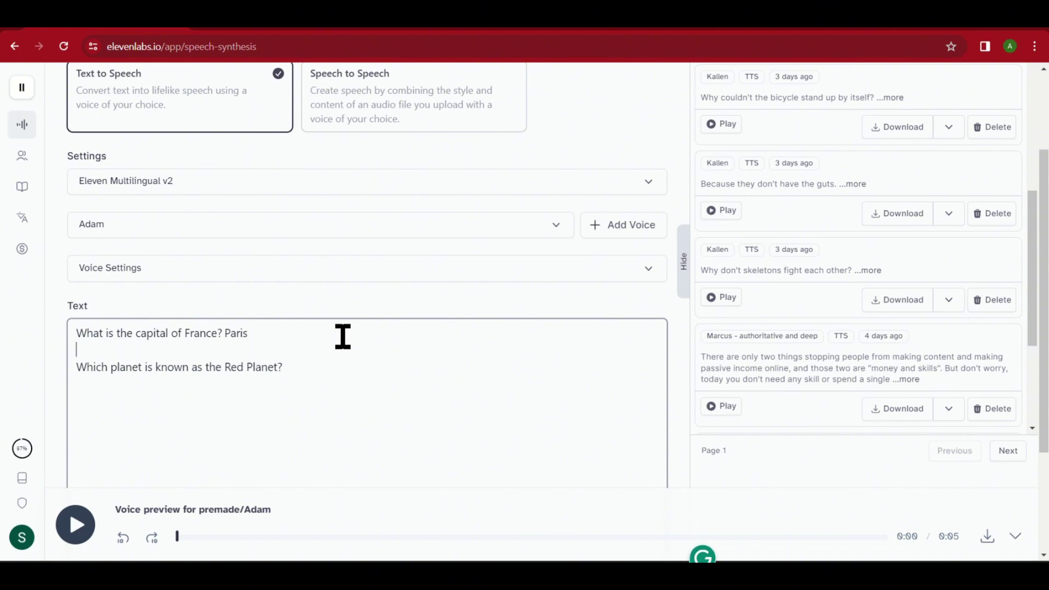
{"action": "left_click", "coordinate": [224, 333]}
{"action": "key", "text": "Return"}
{"action": "key", "text": "Return"}
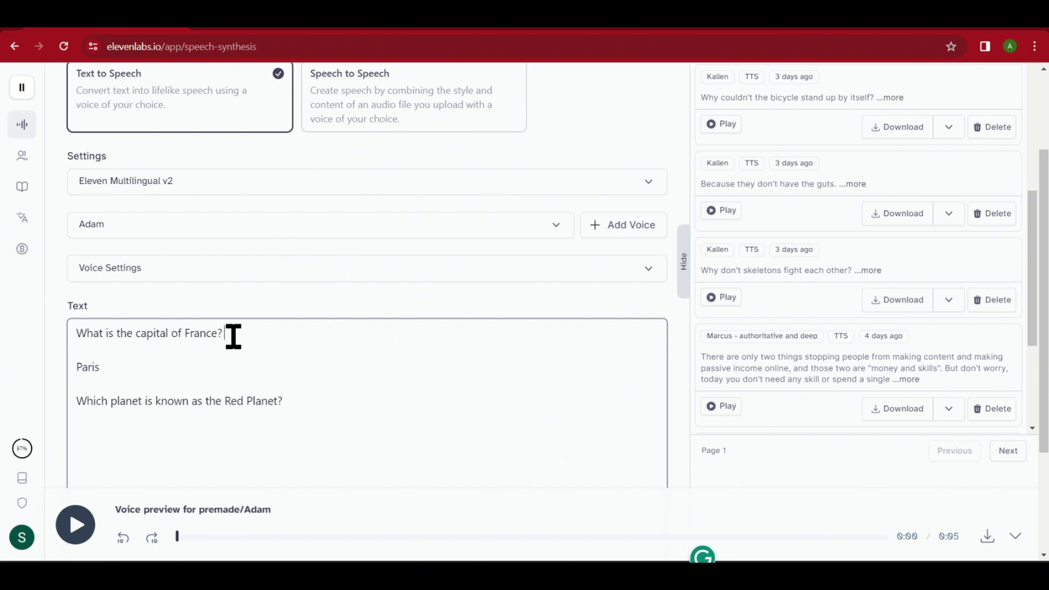
{"action": "left_click", "coordinate": [109, 370]}
- Paste the full question-and-answer list into the text box and generate the Adam voiceover
{"action": "left_click", "coordinate": [226, 334]}
{"action": "type", "text": "."}
{"action": "left_click", "coordinate": [301, 405]}
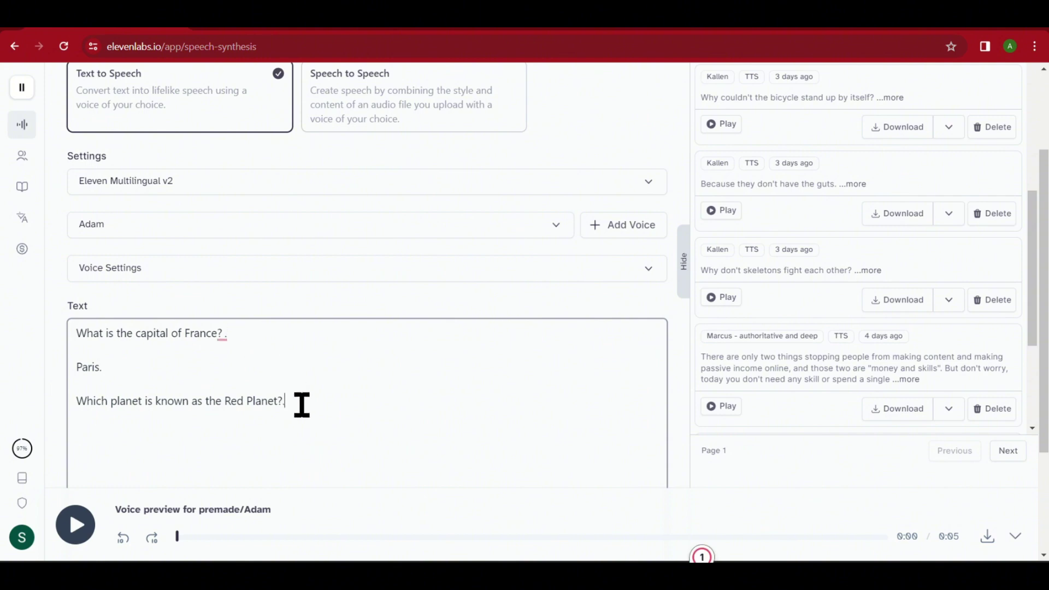
{"action": "key", "text": "ctrl+a"}
{"action": "type", "text": "What is the capital of France?  Paris.   Which planet is known as the Red Planet?  Mars.  Who wrote \"Romeo and Juliet\"?  William Shakespeare."}
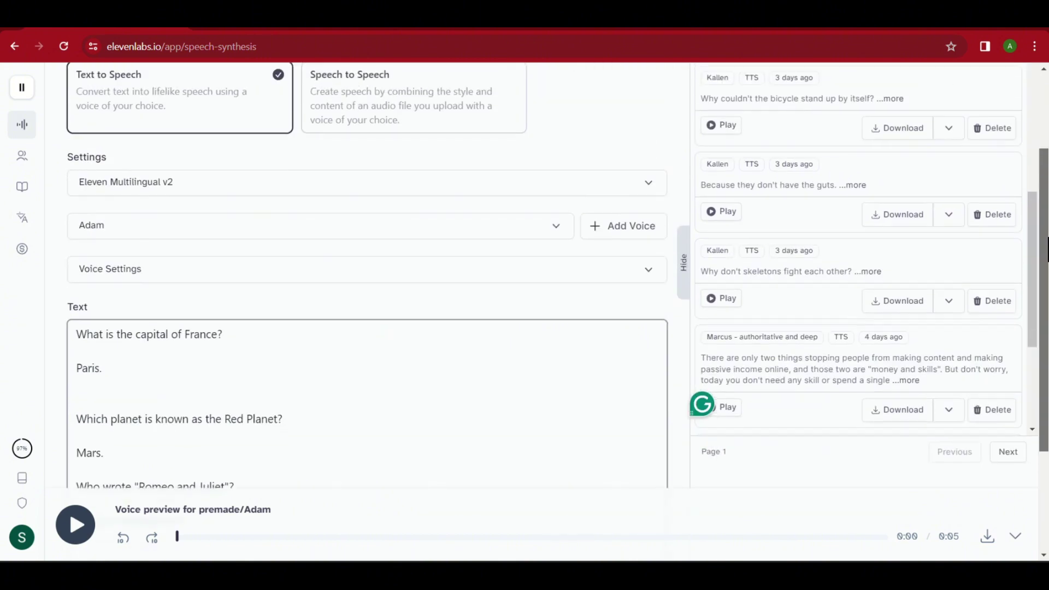
{"action": "left_click", "coordinate": [397, 462]}
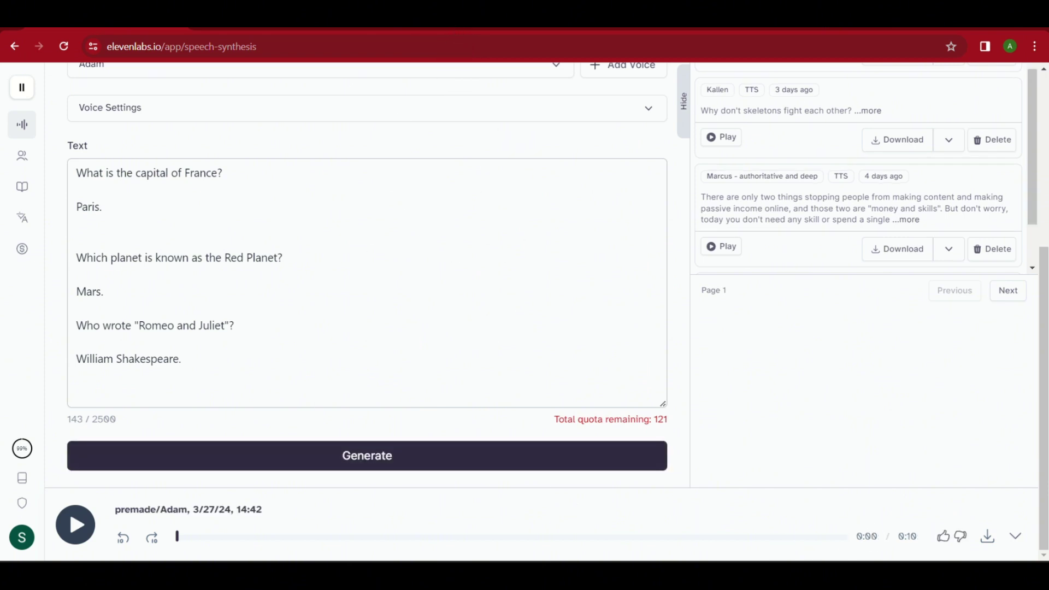
- Download the 10-second Adam quiz voiceover as an mp3
{"action": "left_click", "coordinate": [986, 536]}
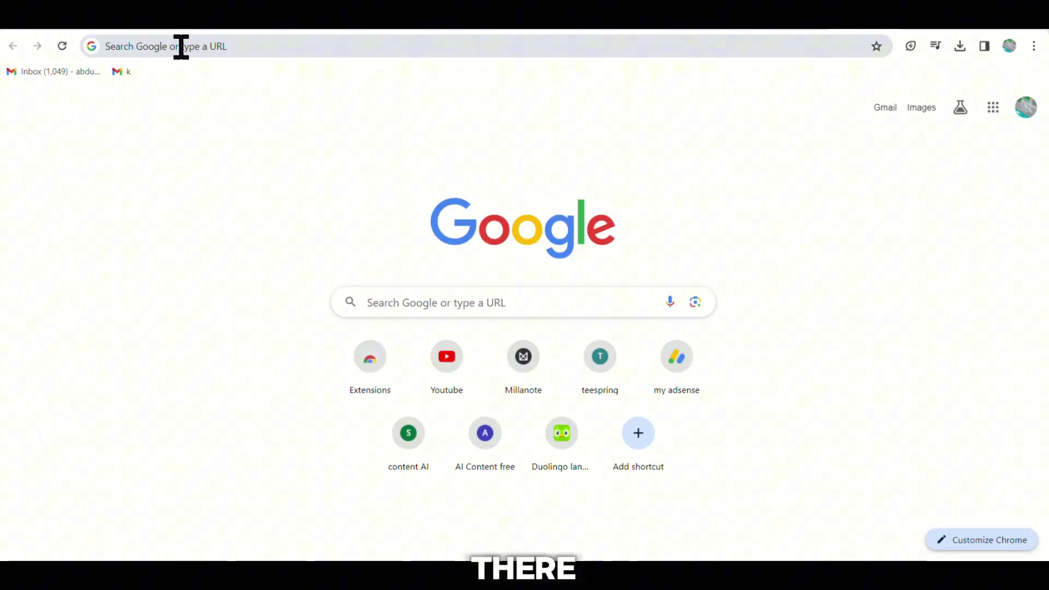
- Go to Pexels, search for city photos and scroll through the results
{"action": "left_click", "coordinate": [181, 46]}
{"action": "type", "text": "pexels"}
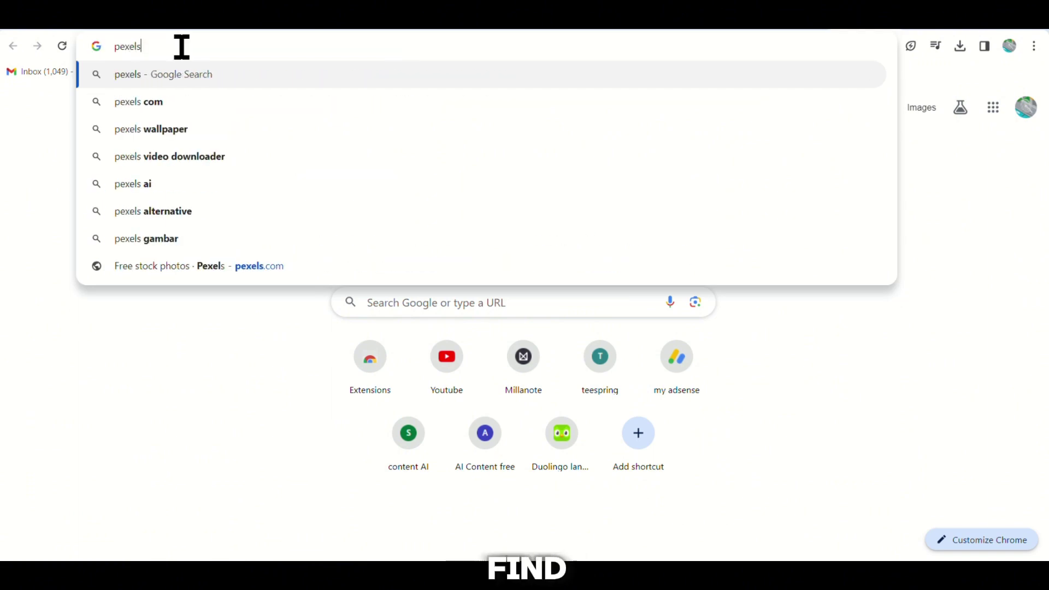
{"action": "key", "text": "Return"}
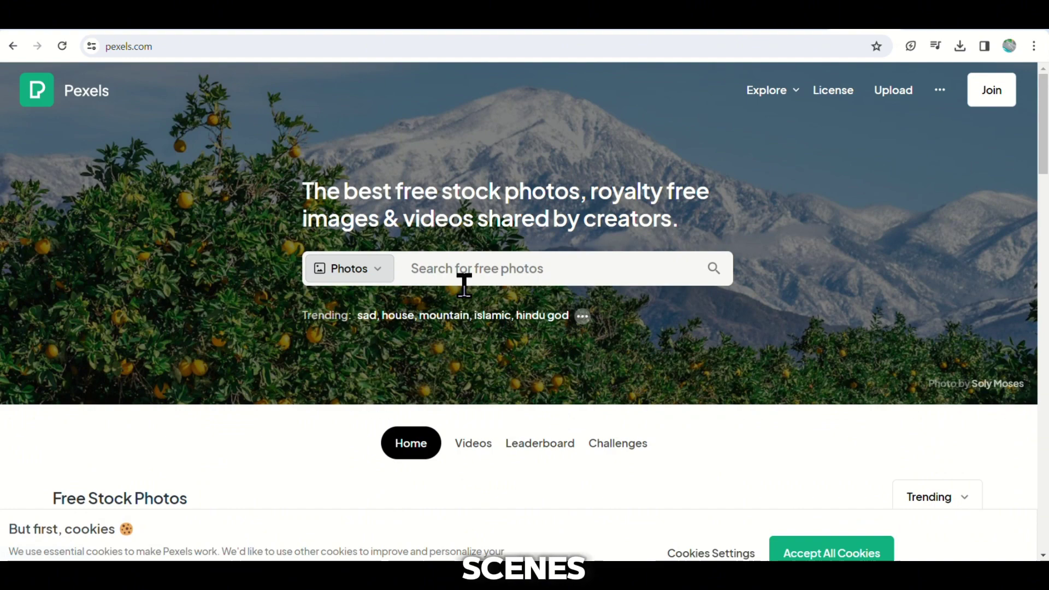
{"action": "left_click", "coordinate": [443, 278]}
{"action": "type", "text": "city"}
{"action": "key", "text": "Return"}
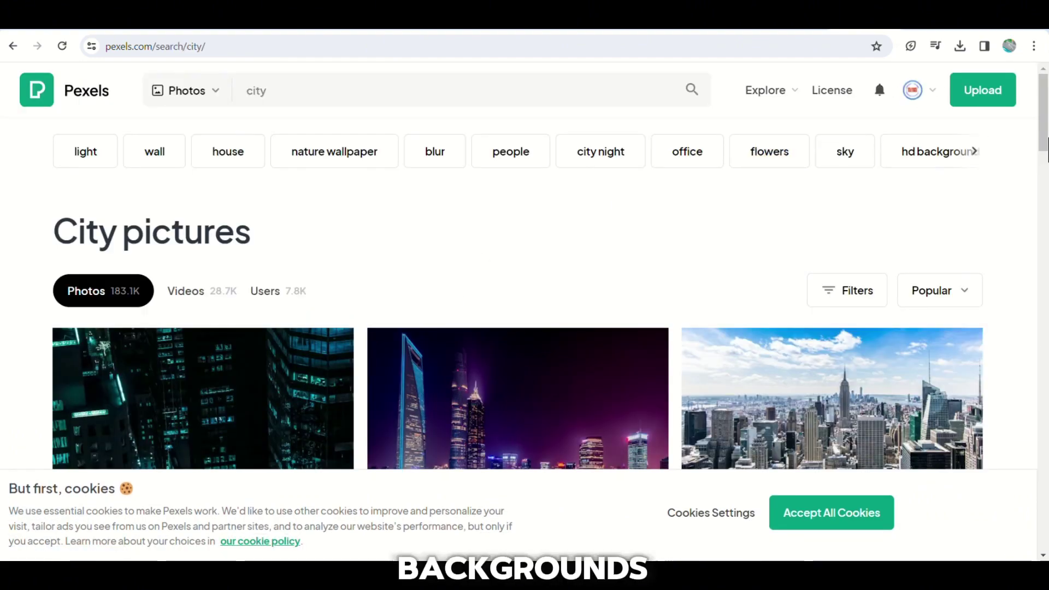
{"action": "scroll", "coordinate": [1046, 148], "scroll_direction": "down", "scroll_amount": 5}
{"action": "scroll", "coordinate": [1047, 153], "scroll_direction": "up", "scroll_amount": 5}
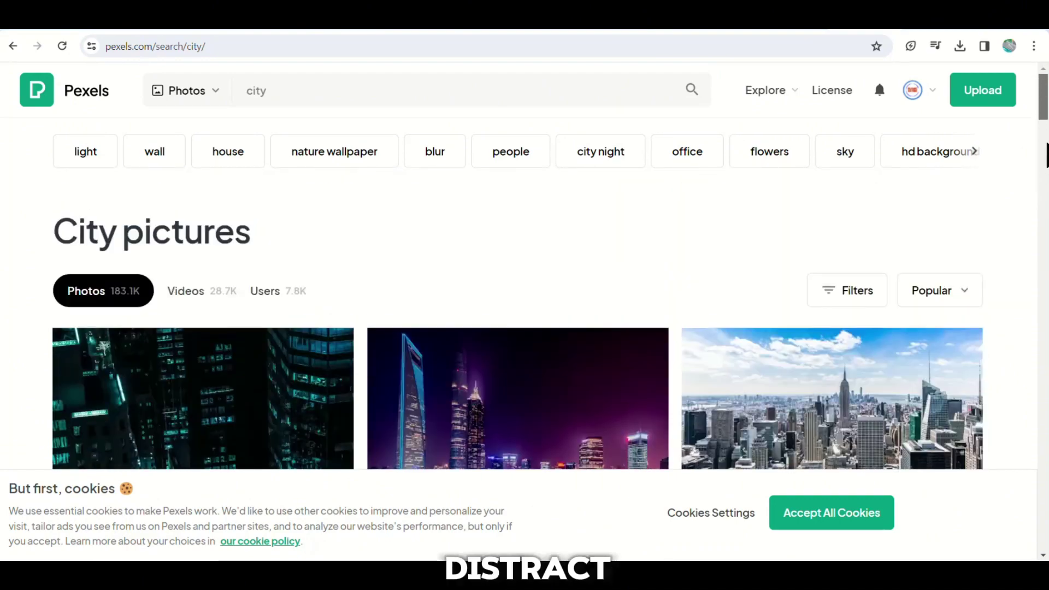
{"action": "scroll", "coordinate": [1047, 175], "scroll_direction": "down", "scroll_amount": 3}
{"action": "scroll", "coordinate": [1046, 197], "scroll_direction": "down", "scroll_amount": 4}
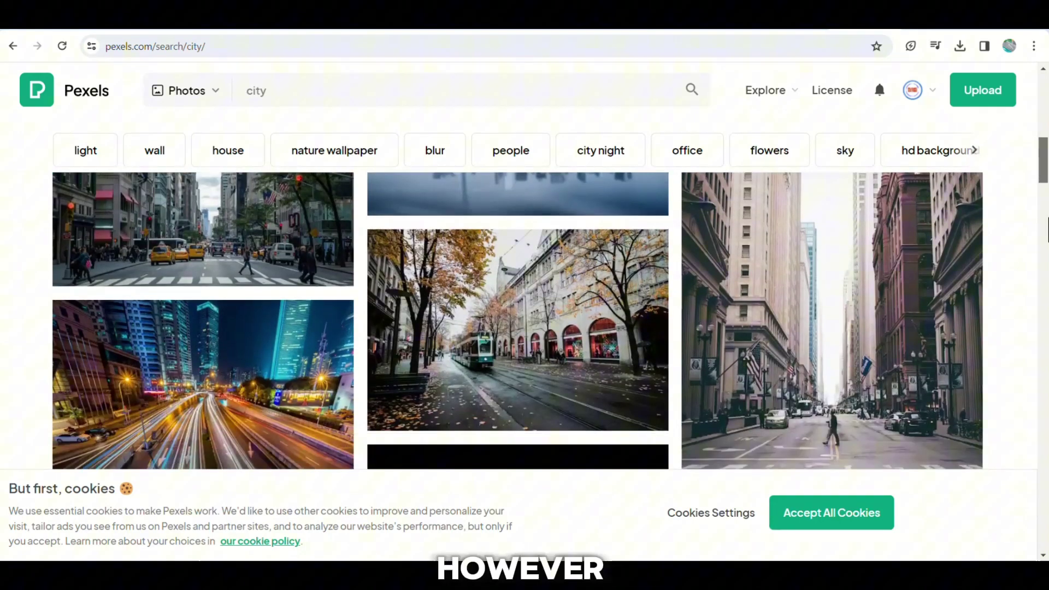
{"action": "scroll", "coordinate": [1048, 233], "scroll_direction": "down", "scroll_amount": 2}
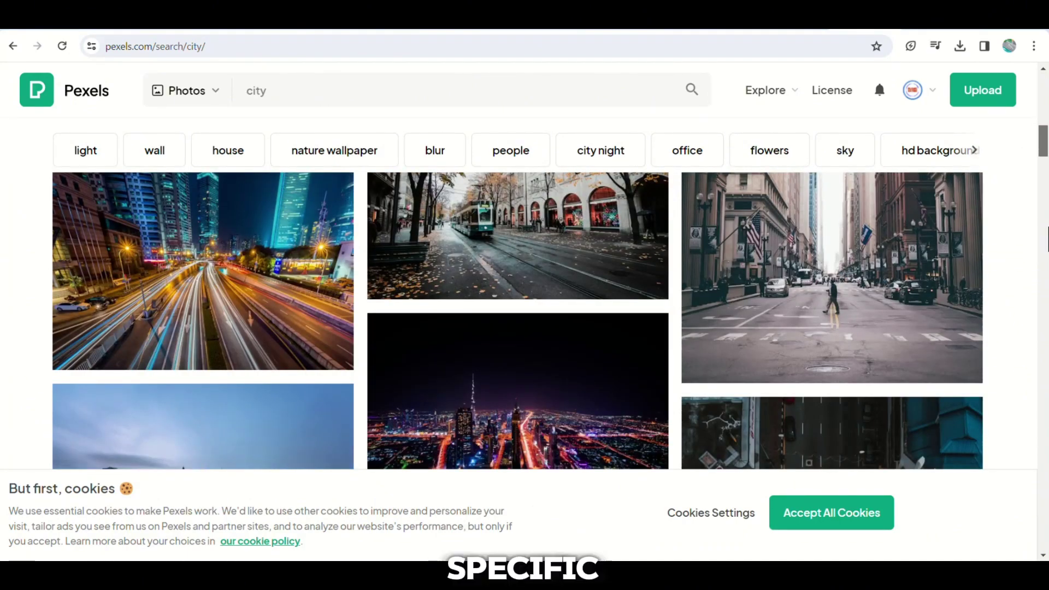
{"action": "scroll", "coordinate": [1048, 325], "scroll_direction": "down", "scroll_amount": 1}
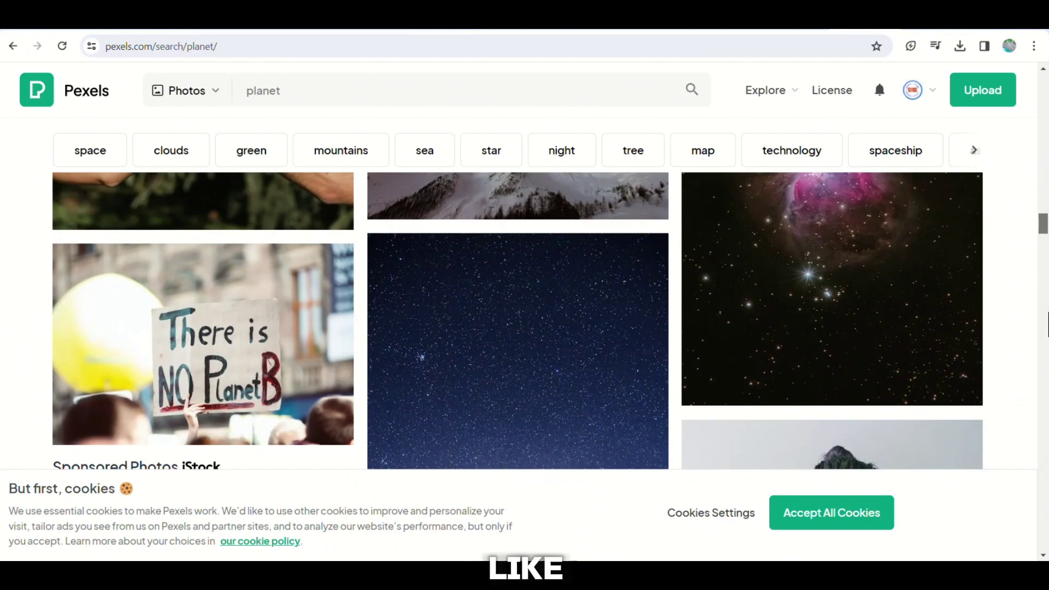
{"action": "scroll", "coordinate": [1048, 325], "scroll_direction": "down", "scroll_amount": 5}
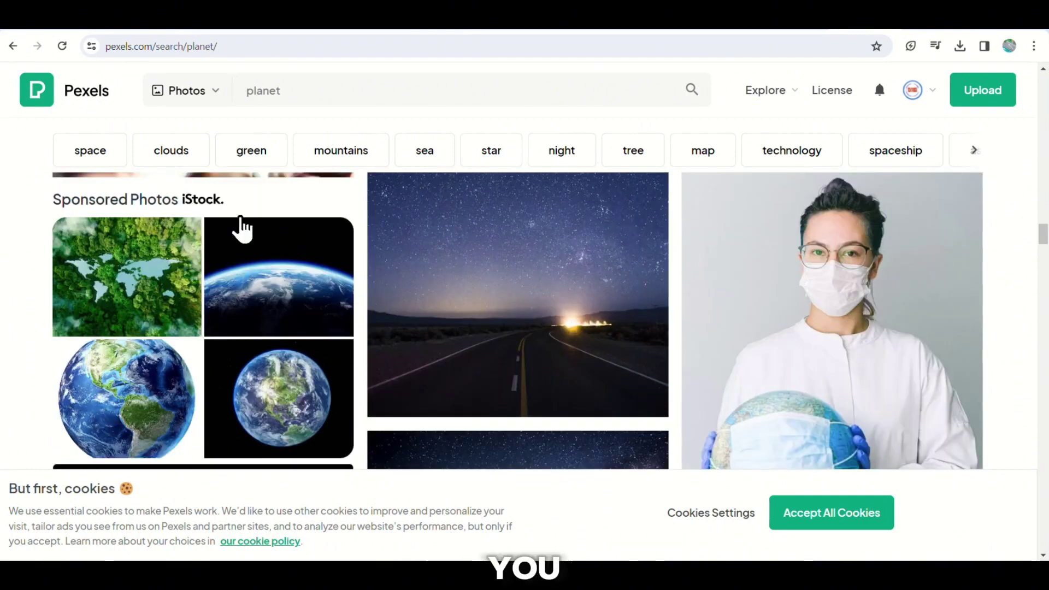
- Browse the planet and star photo results, then clear the 'stars' search term
{"action": "left_click", "coordinate": [304, 101]}
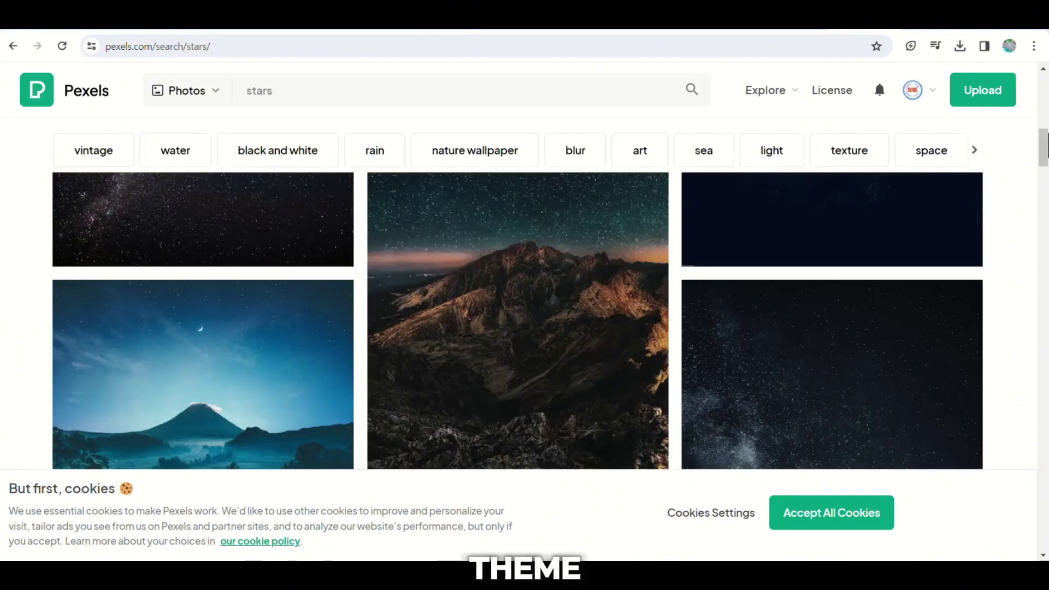
{"action": "scroll", "coordinate": [517, 320], "scroll_direction": "down", "scroll_amount": 5}
{"action": "scroll", "coordinate": [1045, 180], "scroll_direction": "down", "scroll_amount": 10}
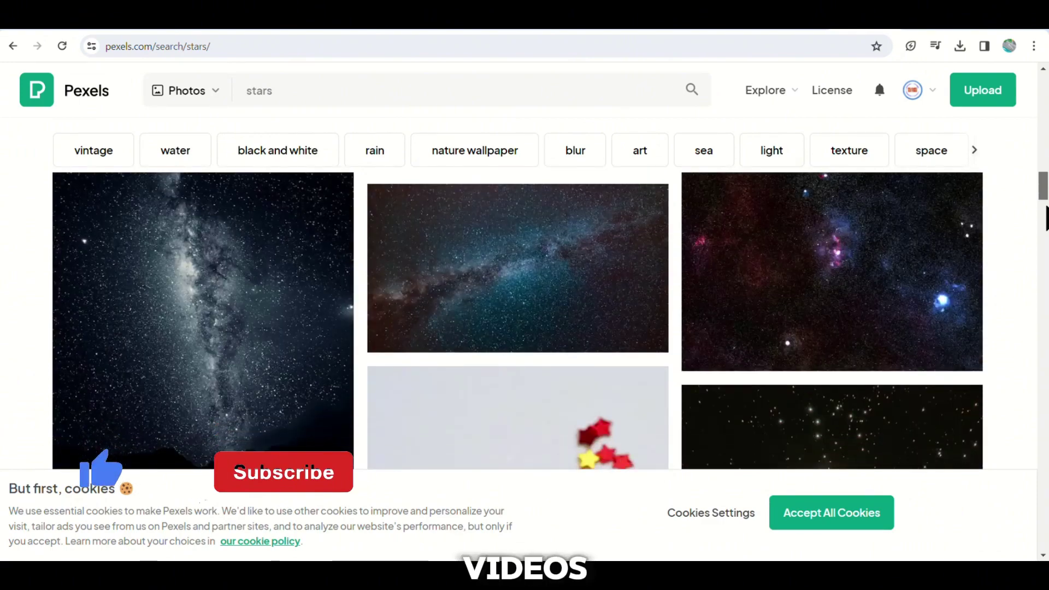
{"action": "left_click_drag", "start_coordinate": [1047, 218], "coordinate": [1046, 261]}
{"action": "scroll", "coordinate": [1007, 228], "scroll_direction": "up", "scroll_amount": 3}
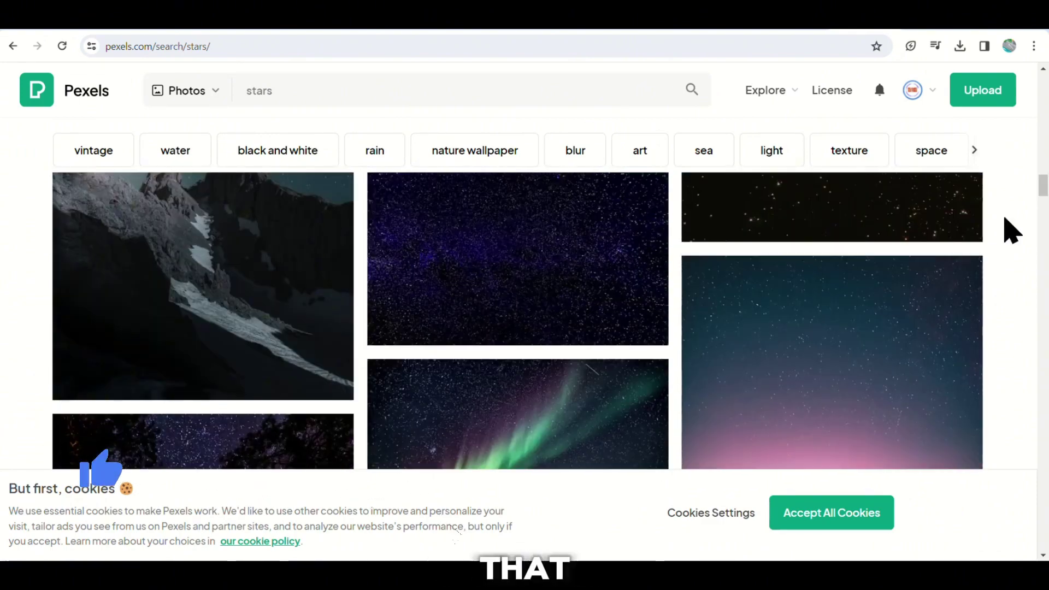
{"action": "left_click", "coordinate": [279, 97]}
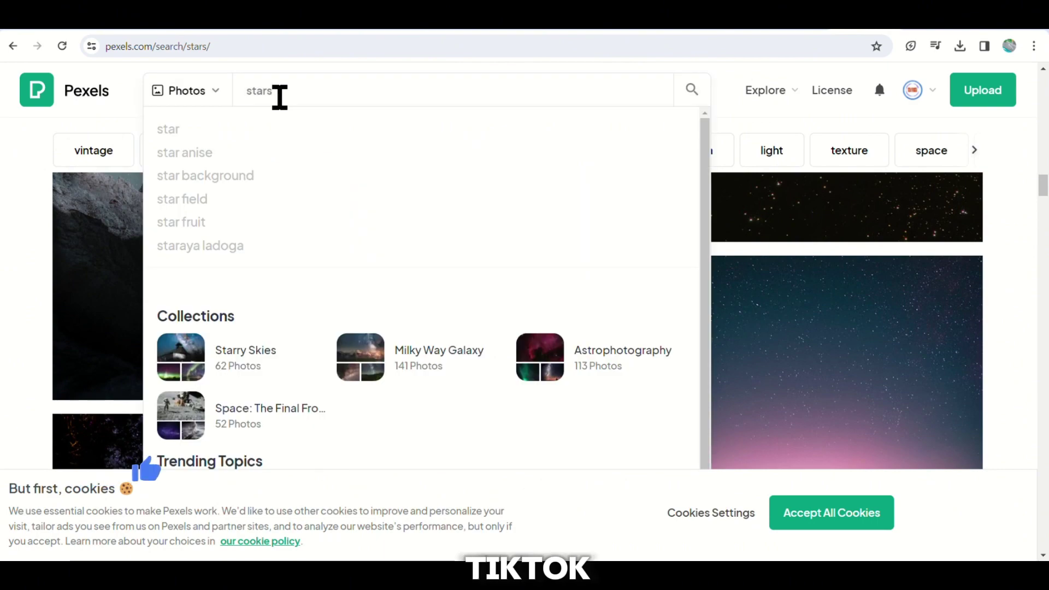
{"action": "key", "text": "BackSpace"}
{"action": "key", "text": "BackSpace"}
{"action": "key", "text": "BackSpace"}
{"action": "key", "text": "BackSpace"}
{"action": "key", "text": "BackSpace"}
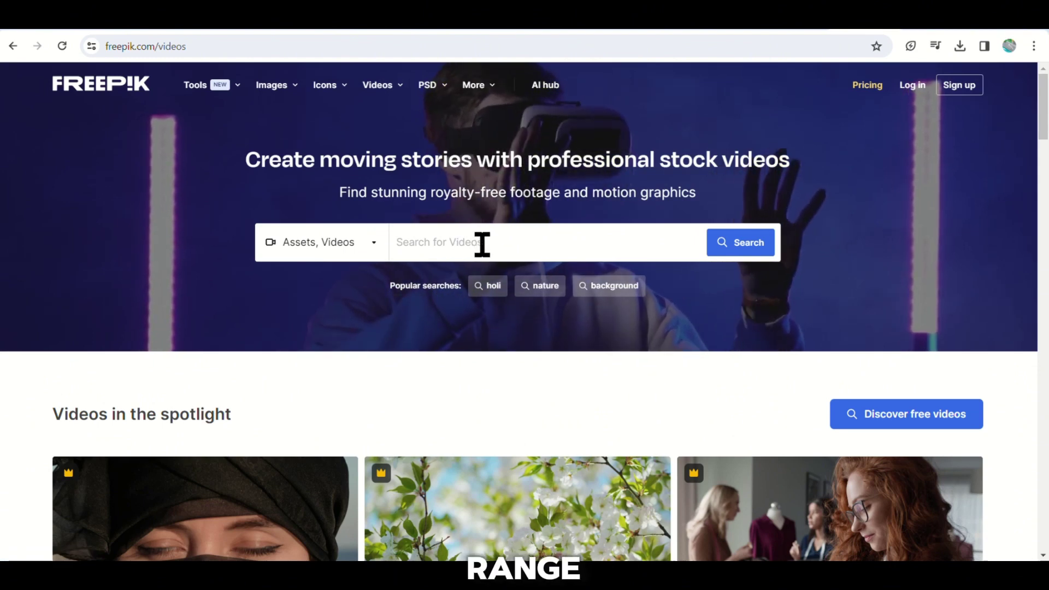
- Search Freepik videos for 'japan' and scroll well down the 16:9 results
{"action": "left_click", "coordinate": [482, 245]}
{"action": "type", "text": "japan"}
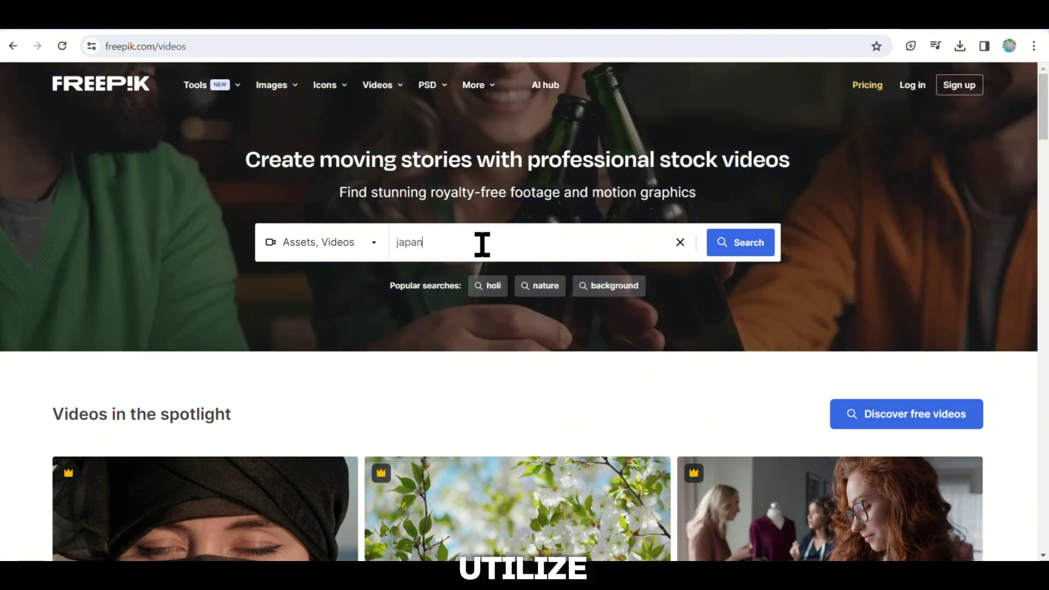
{"action": "key", "text": "Return"}
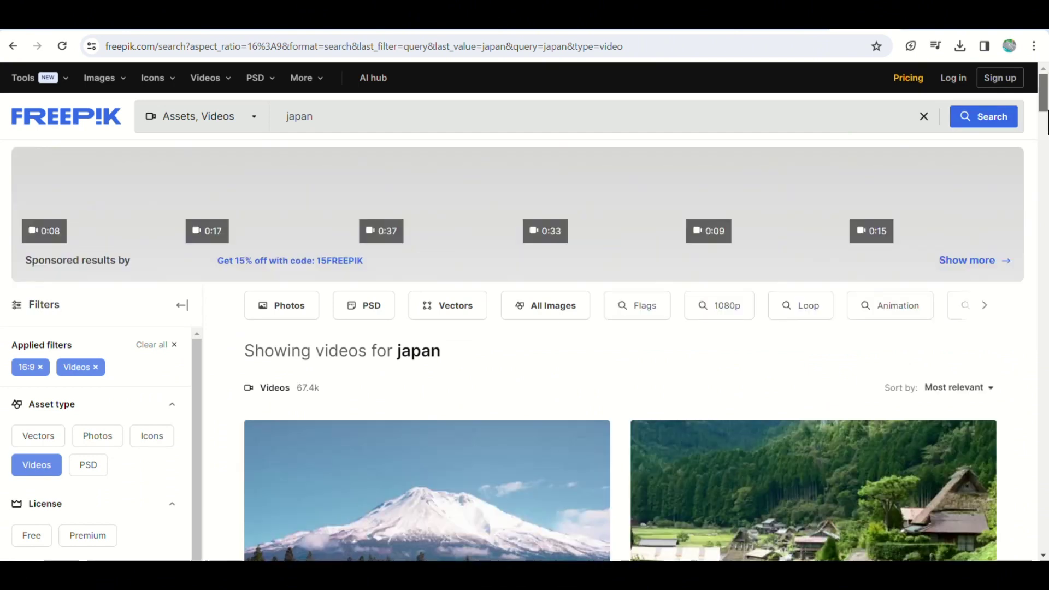
{"action": "scroll", "coordinate": [1047, 139], "scroll_direction": "down", "scroll_amount": 3}
{"action": "scroll", "coordinate": [1047, 140], "scroll_direction": "down", "scroll_amount": 5}
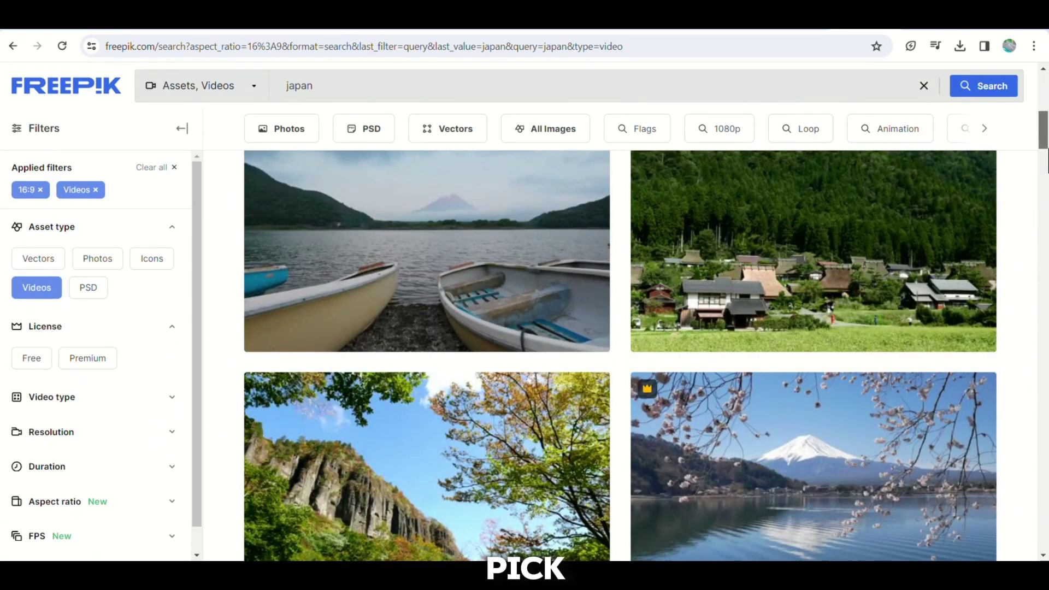
{"action": "left_click_drag", "start_coordinate": [1048, 153], "coordinate": [1048, 343]}
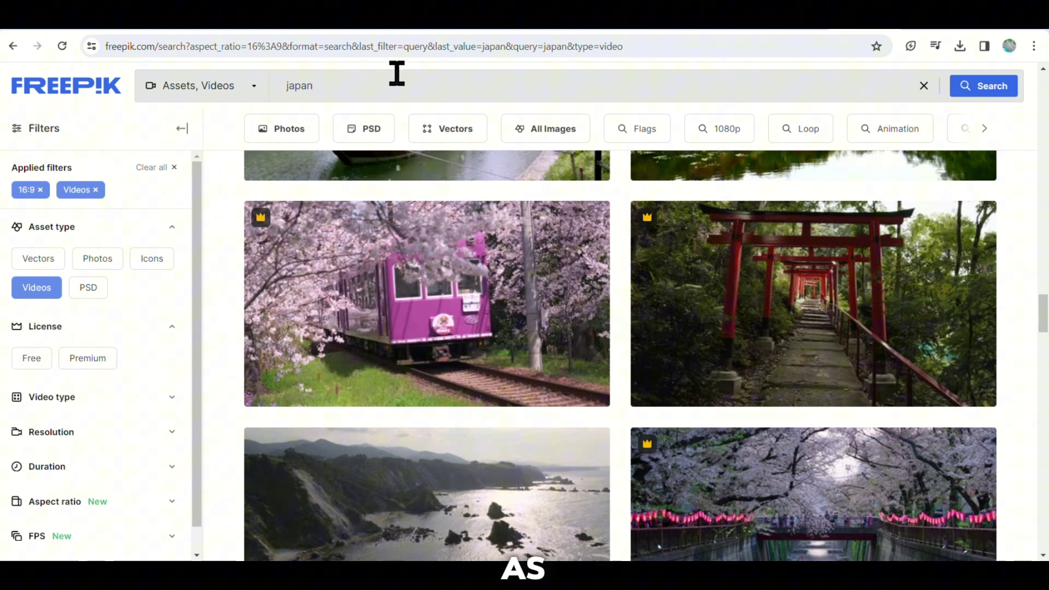
{"action": "scroll", "coordinate": [1048, 337], "scroll_direction": "down", "scroll_amount": 12}
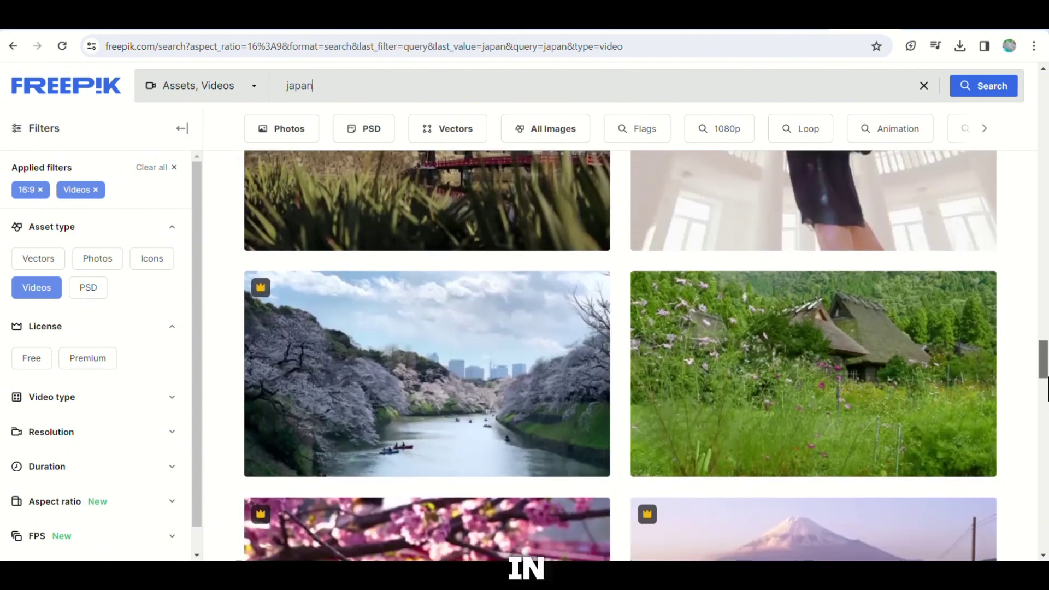
{"action": "scroll", "coordinate": [1047, 319], "scroll_direction": "up", "scroll_amount": 10}
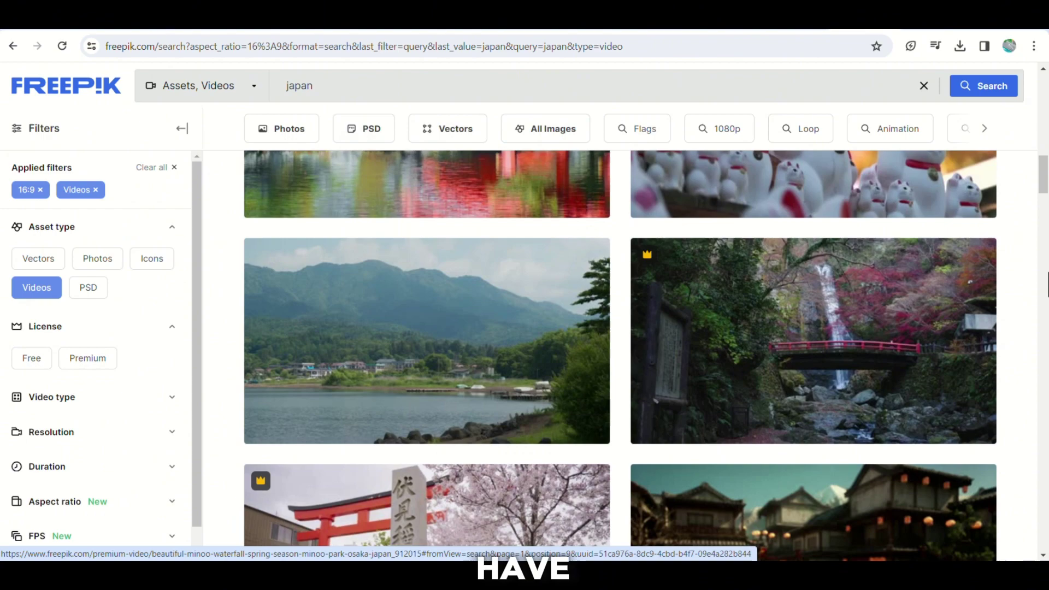
{"action": "left_click_drag", "start_coordinate": [1045, 178], "coordinate": [1046, 484]}
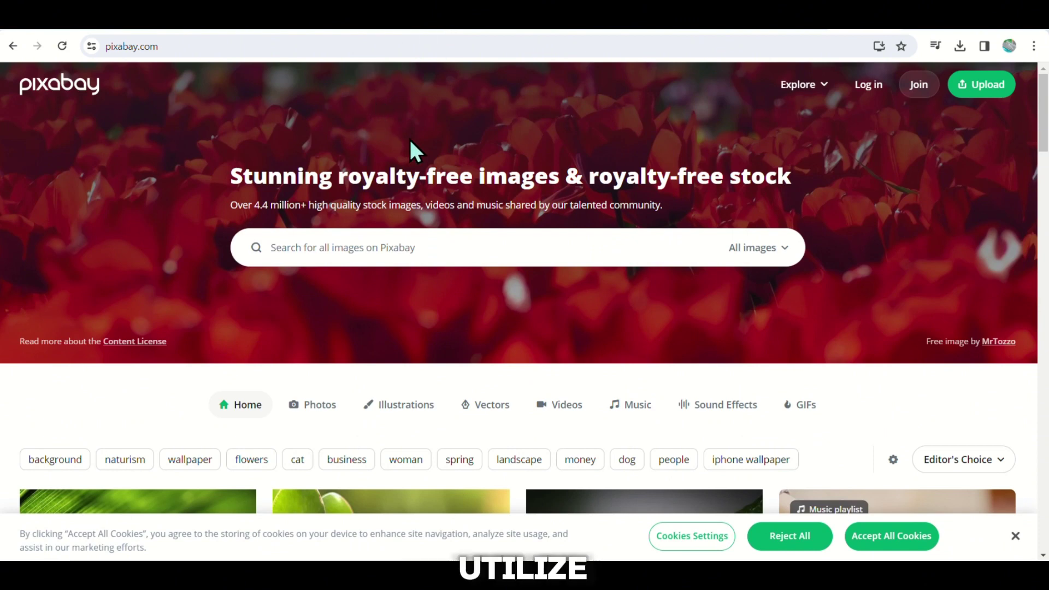
- Switch Pixabay's search type to Sound Effects and enter 'ticking clock'
{"action": "left_click", "coordinate": [774, 256]}
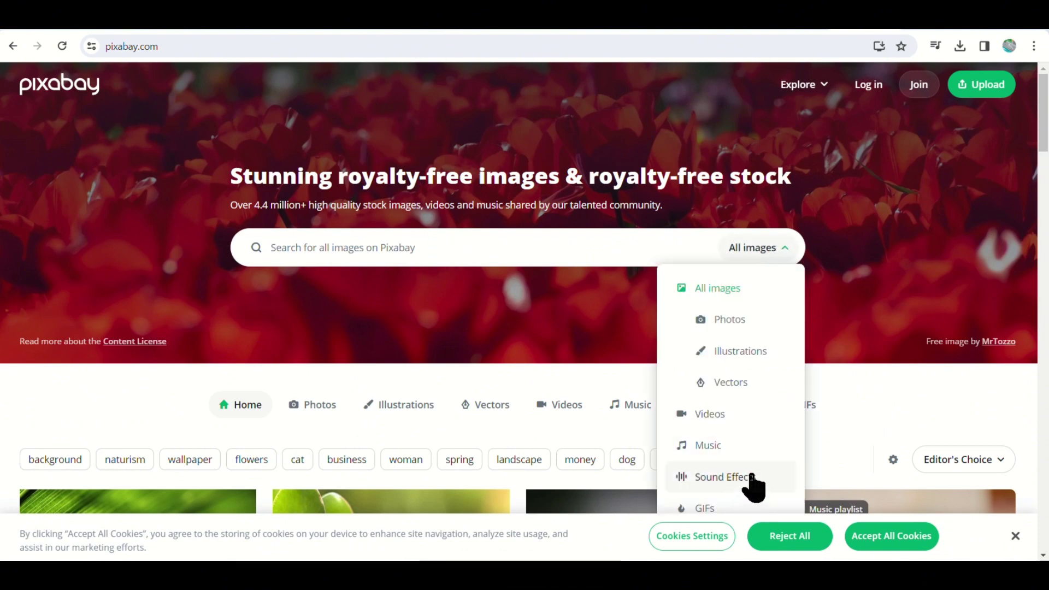
{"action": "left_click", "coordinate": [725, 477]}
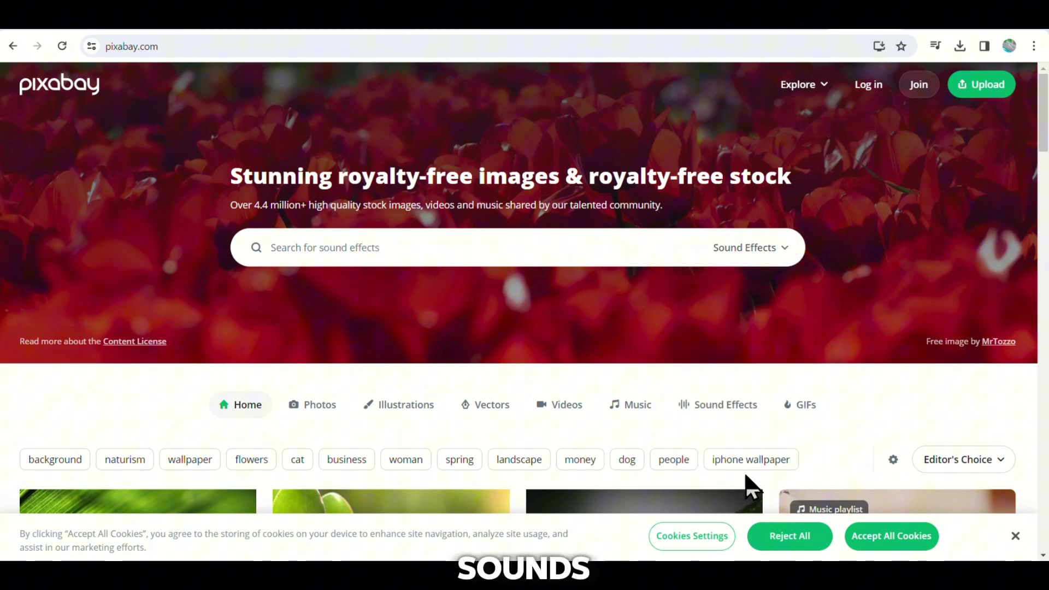
{"action": "left_click", "coordinate": [375, 261]}
{"action": "type", "text": "ticking clock"}
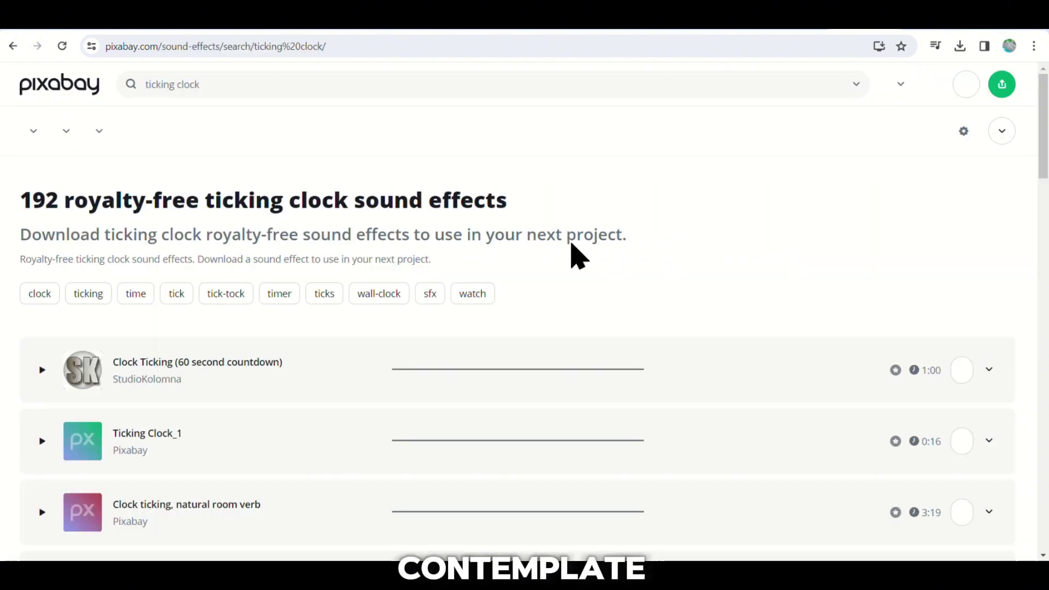
- Search Pixabay for 'ding sound', then change the query to 'woosh sound' for 156 results
{"action": "scroll", "coordinate": [534, 294], "scroll_direction": "down", "scroll_amount": 3}
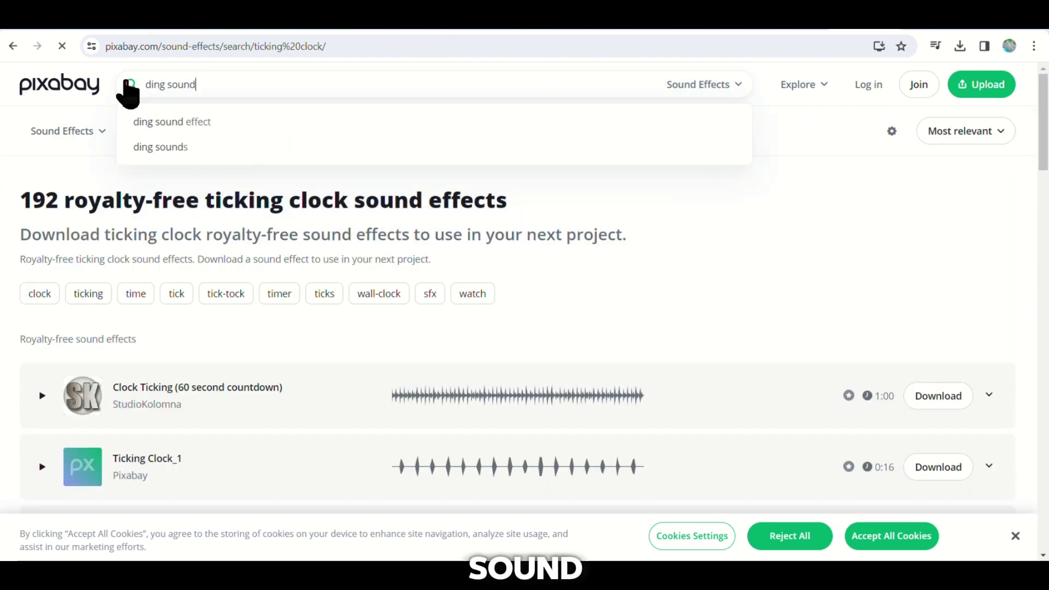
{"action": "left_click", "coordinate": [130, 86]}
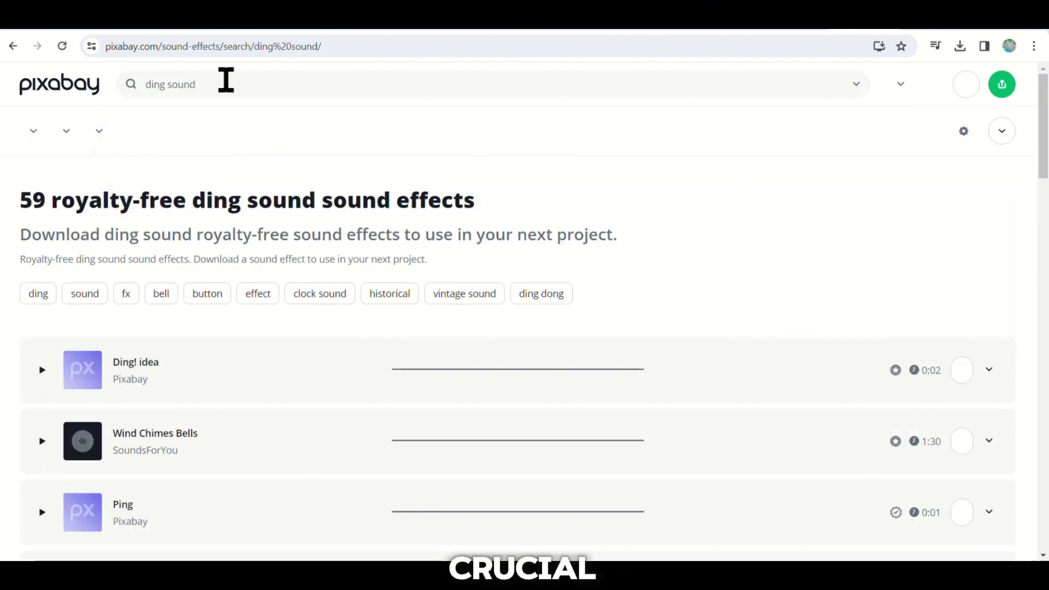
{"action": "mouse_move", "coordinate": [1047, 136]}
{"action": "left_mouse_down"}
{"action": "mouse_move", "coordinate": [1047, 175]}
{"action": "mouse_move", "coordinate": [1047, 136]}
{"action": "left_mouse_up"}
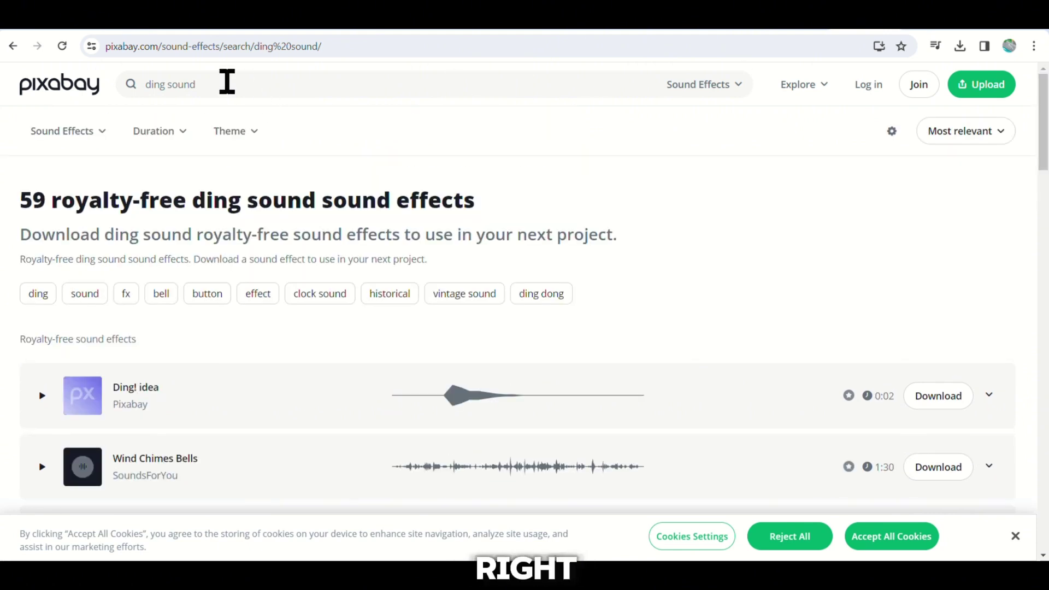
{"action": "double_click", "coordinate": [230, 81]}
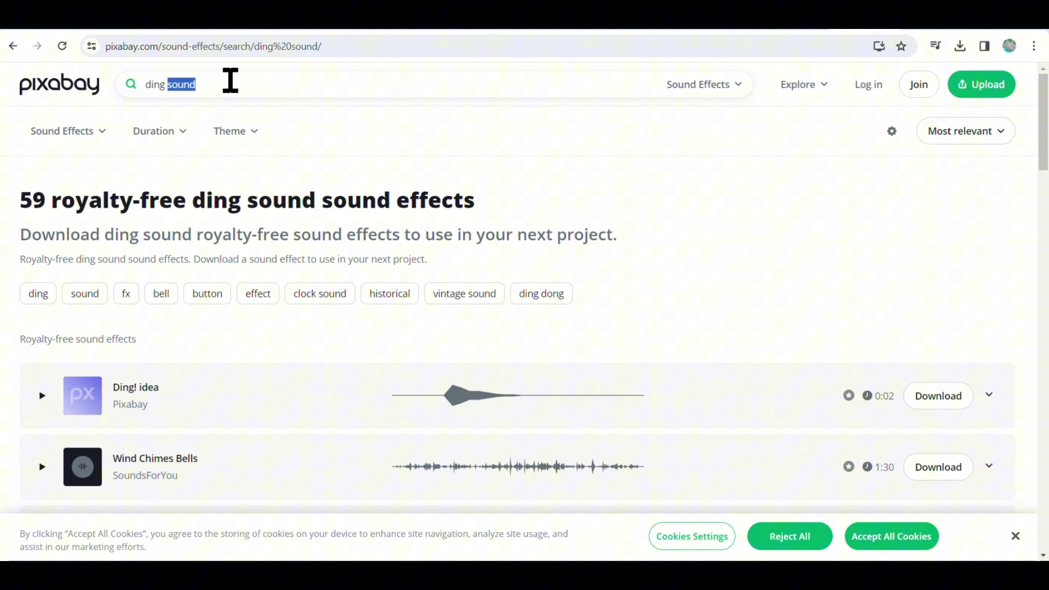
{"action": "type", "text": "woosh"}
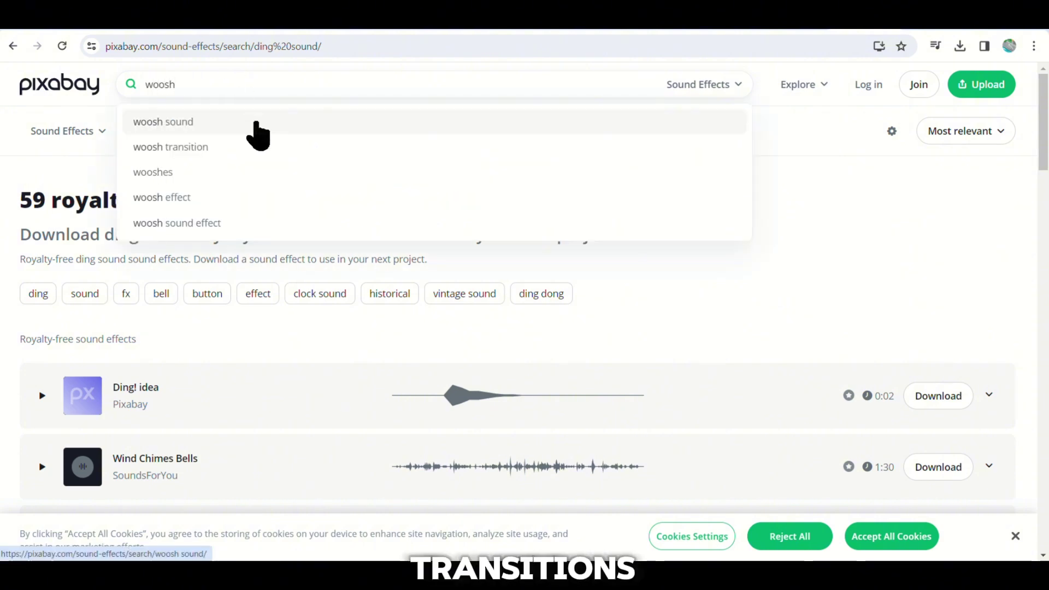
{"action": "left_click", "coordinate": [270, 125]}
{"action": "mouse_move", "coordinate": [1047, 145]}
{"action": "left_mouse_down"}
{"action": "mouse_move", "coordinate": [1047, 235]}
{"action": "mouse_move", "coordinate": [1047, 146]}
{"action": "left_mouse_up"}
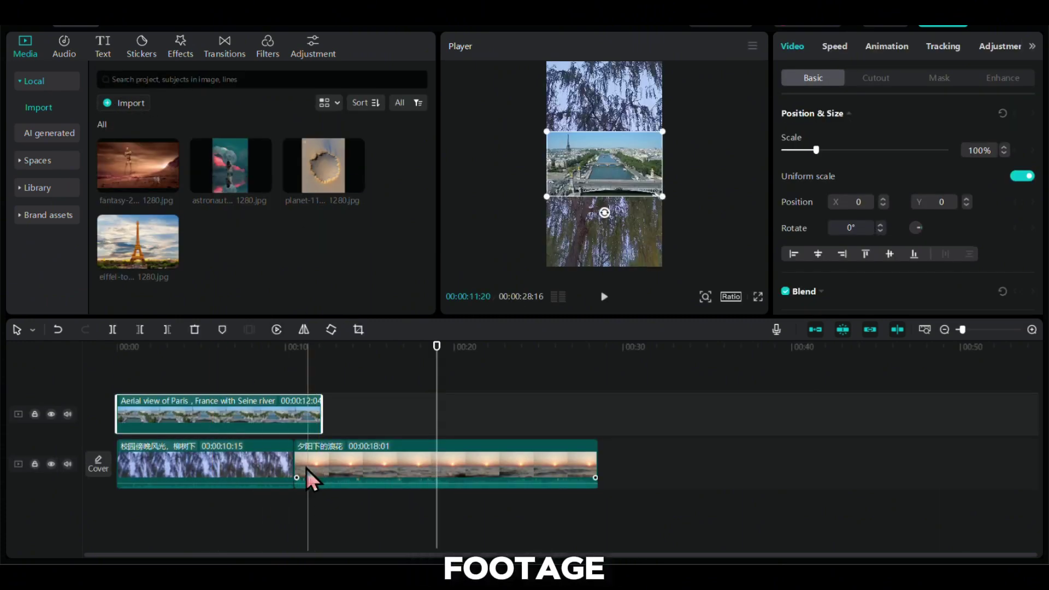
- Delete the Paris aerial and tree clips, keep the sunset clip, and return the playhead to the start
{"action": "left_click", "coordinate": [191, 330]}
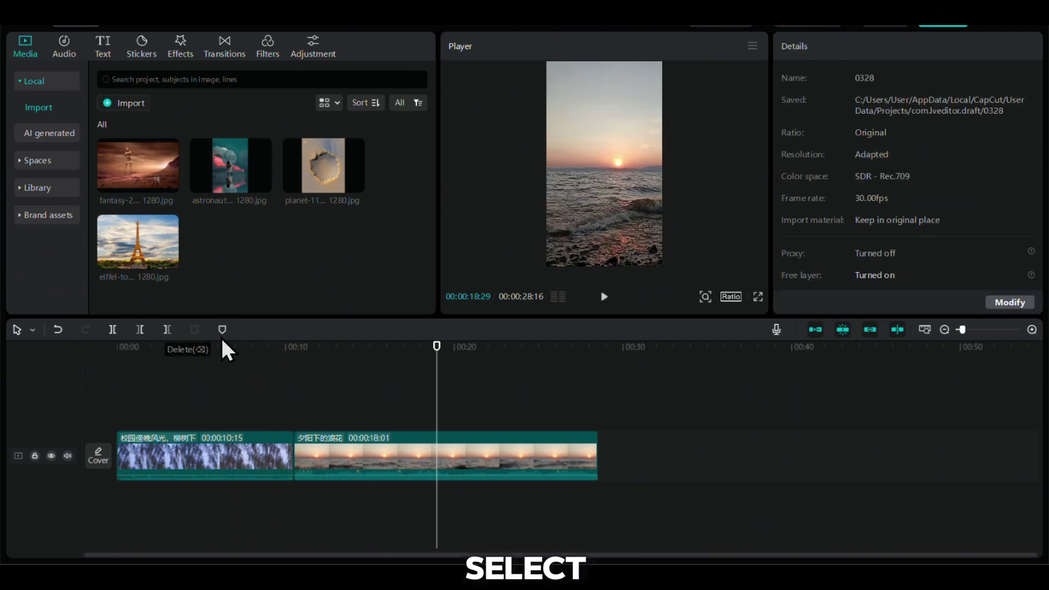
{"action": "left_click", "coordinate": [333, 465]}
{"action": "left_click", "coordinate": [225, 448]}
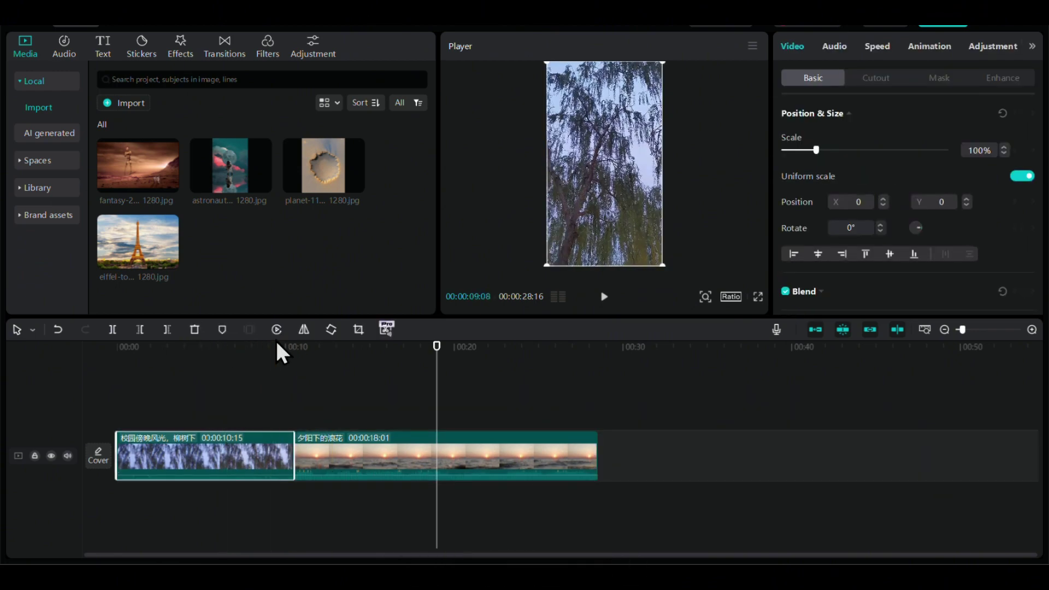
{"action": "left_click", "coordinate": [197, 329]}
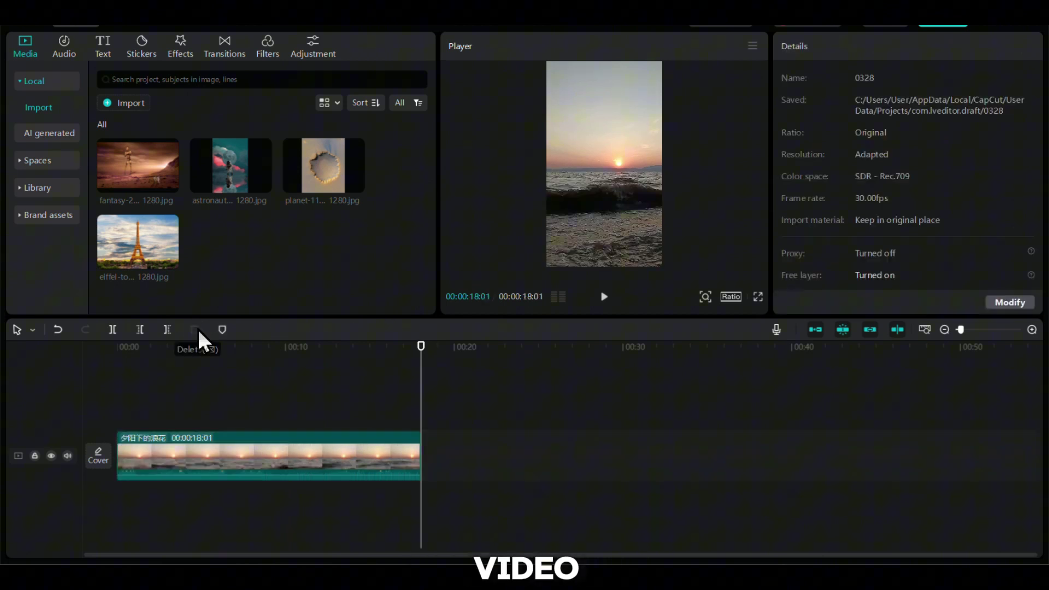
{"action": "left_click_drag", "start_coordinate": [417, 360], "coordinate": [98, 382]}
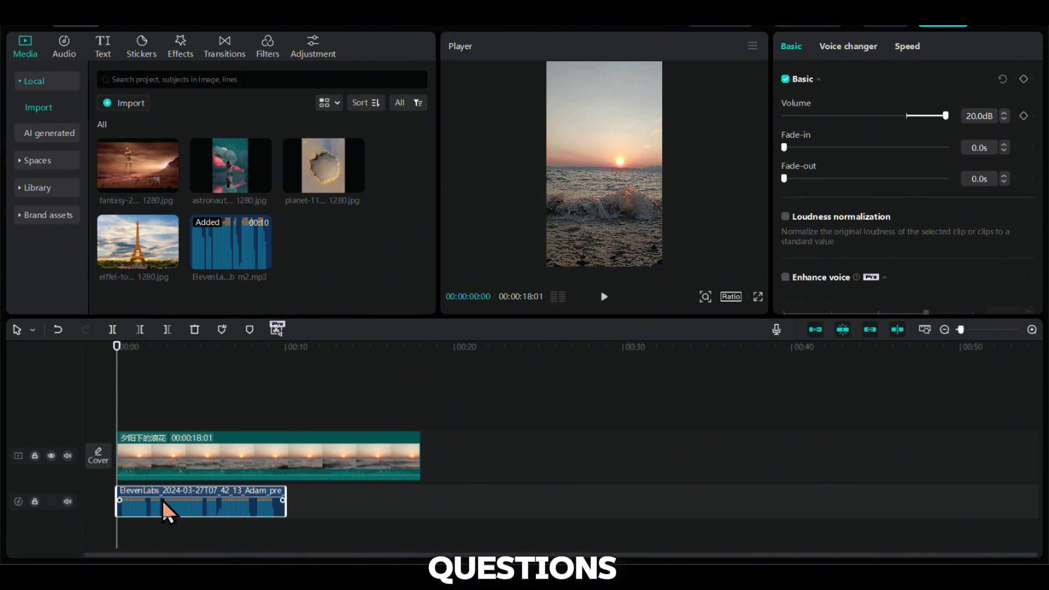
- Reposition the voiceover, then play and pause the timeline to split it at each question break
{"action": "left_click_drag", "start_coordinate": [162, 496], "coordinate": [503, 337]}
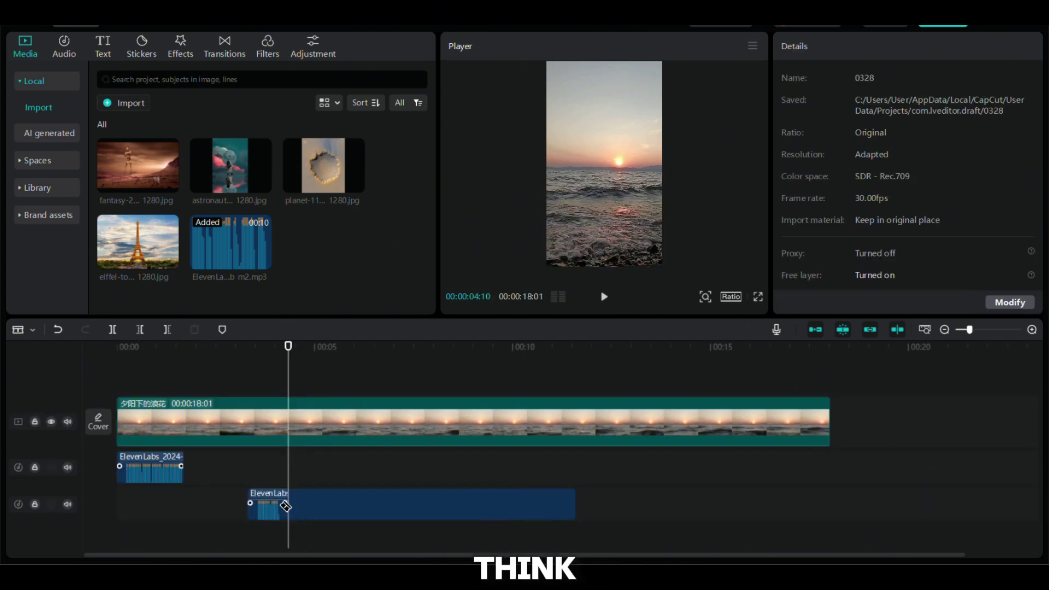
{"action": "left_click", "coordinate": [286, 507]}
{"action": "left_click", "coordinate": [58, 330]}
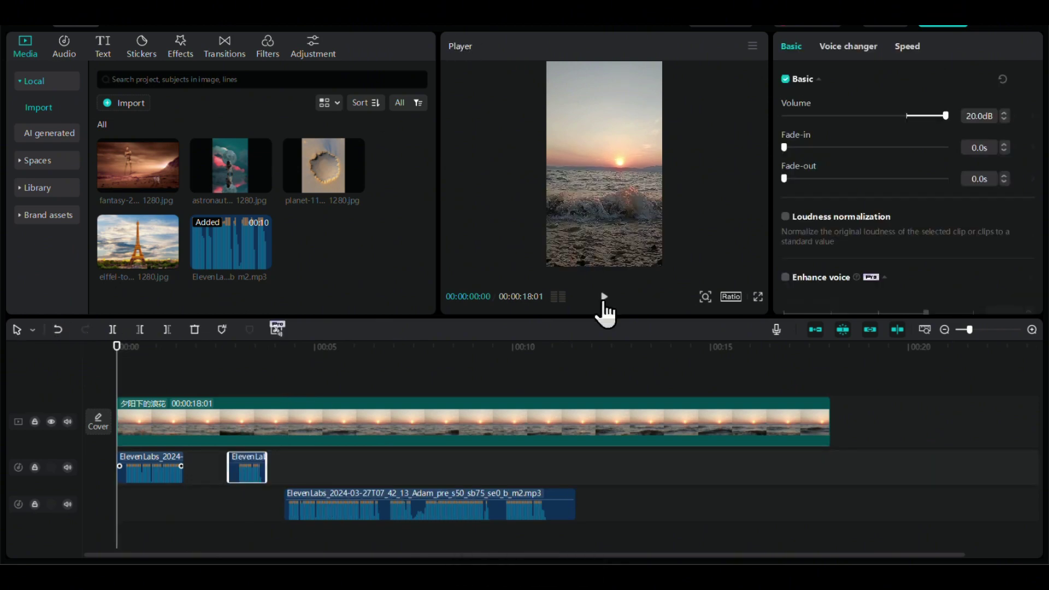
{"action": "left_click", "coordinate": [604, 300]}
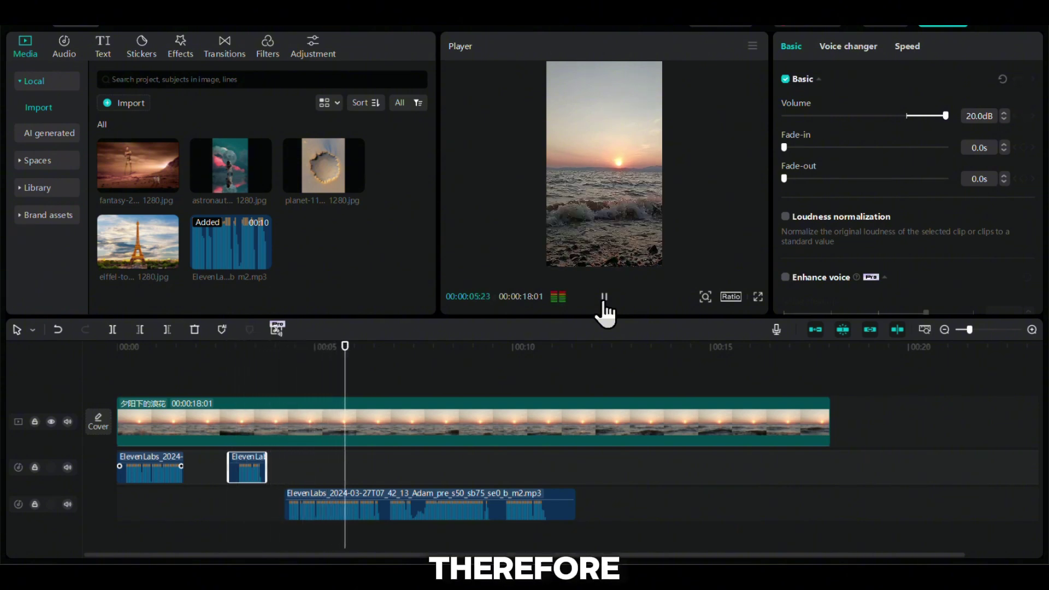
{"action": "left_click", "coordinate": [604, 298]}
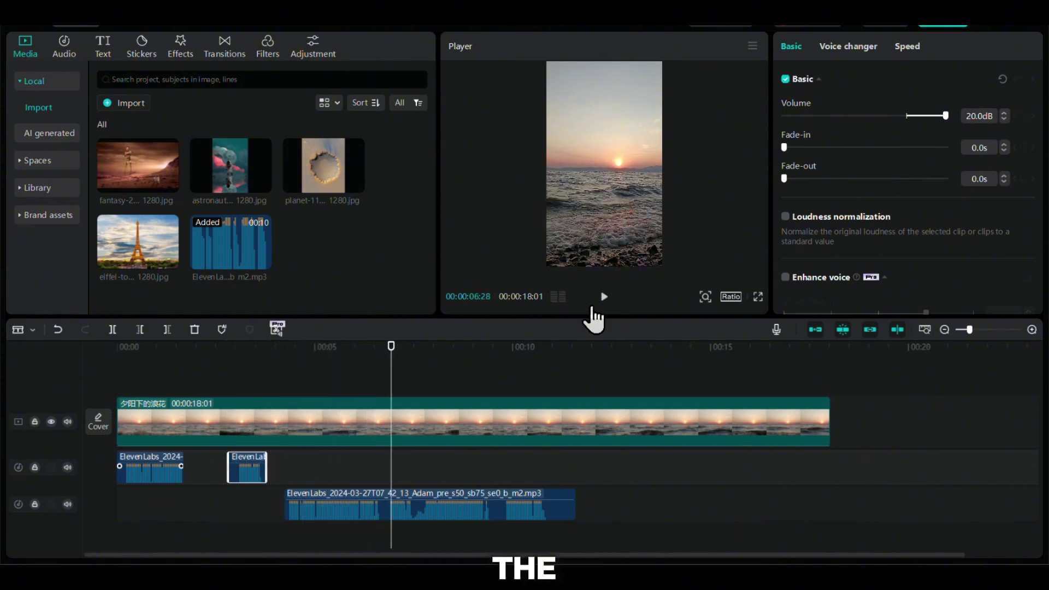
{"action": "left_click", "coordinate": [385, 506]}
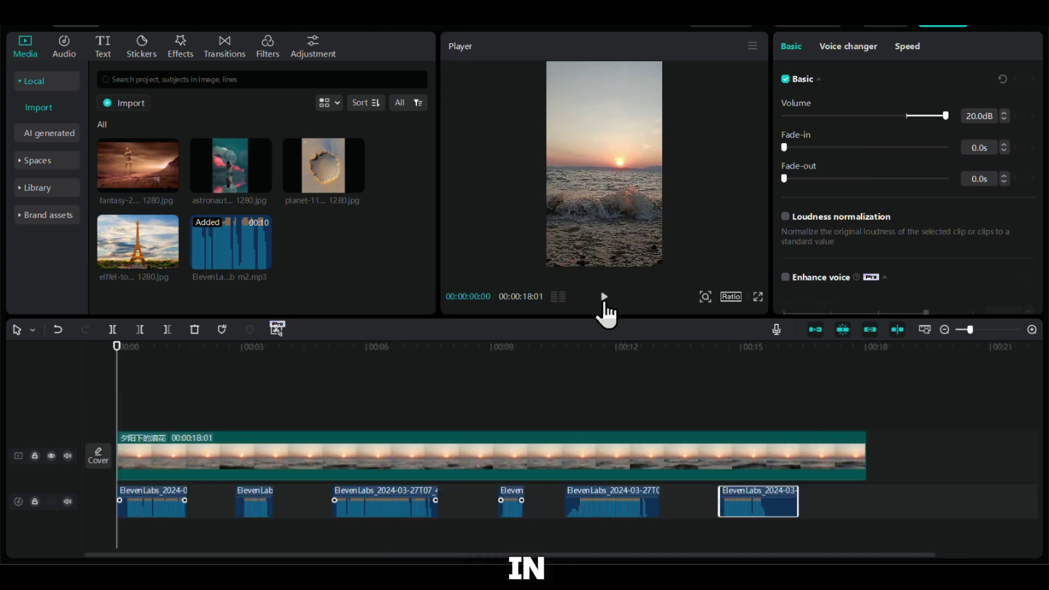
{"action": "left_click", "coordinate": [604, 299]}
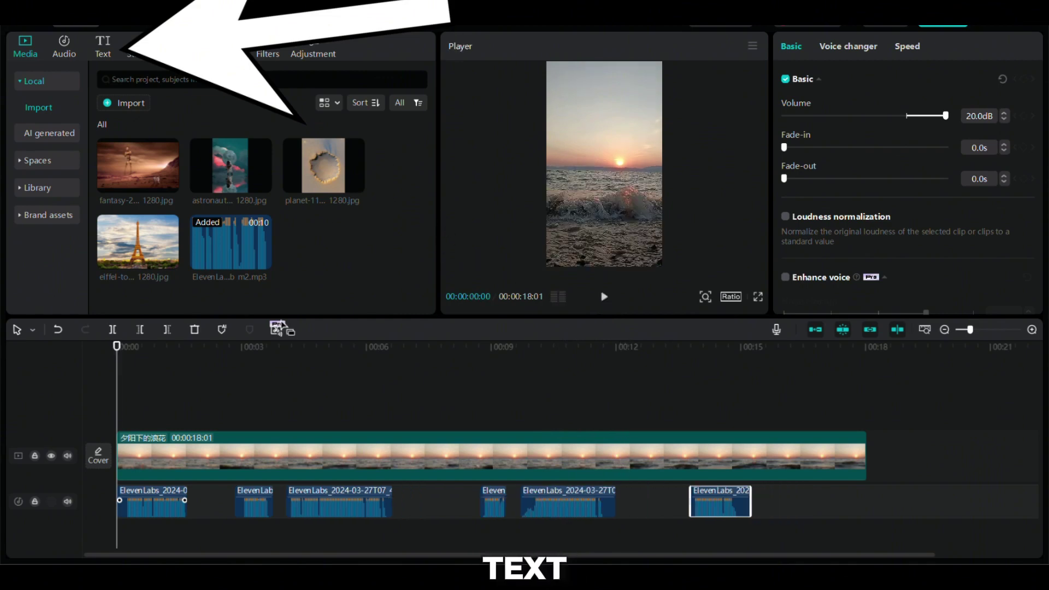
- Generate English auto captions from the voiceover and preview the six new caption clips
{"action": "left_click", "coordinate": [100, 55]}
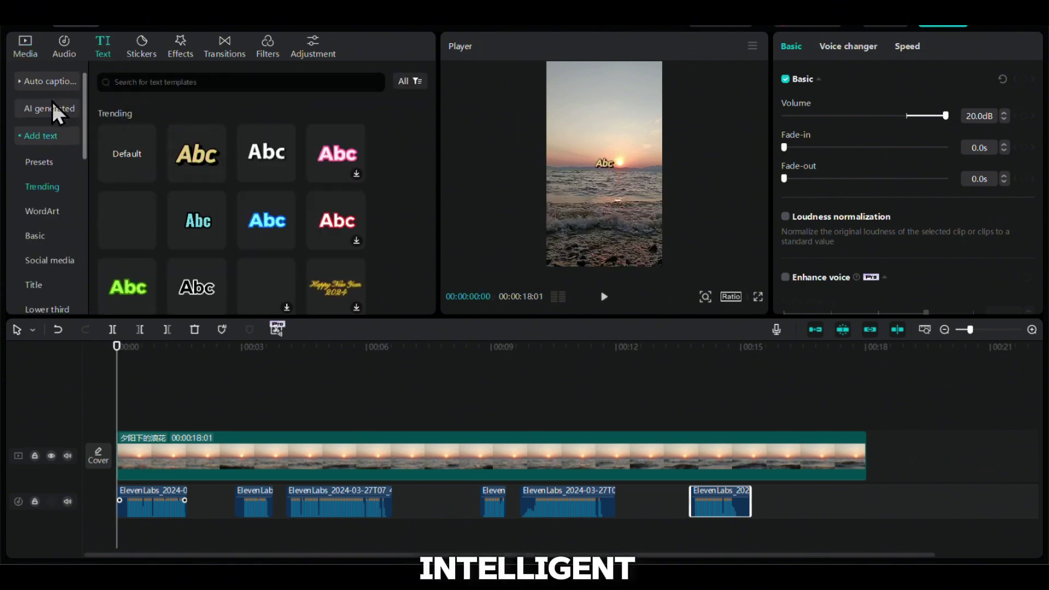
{"action": "left_click", "coordinate": [52, 83]}
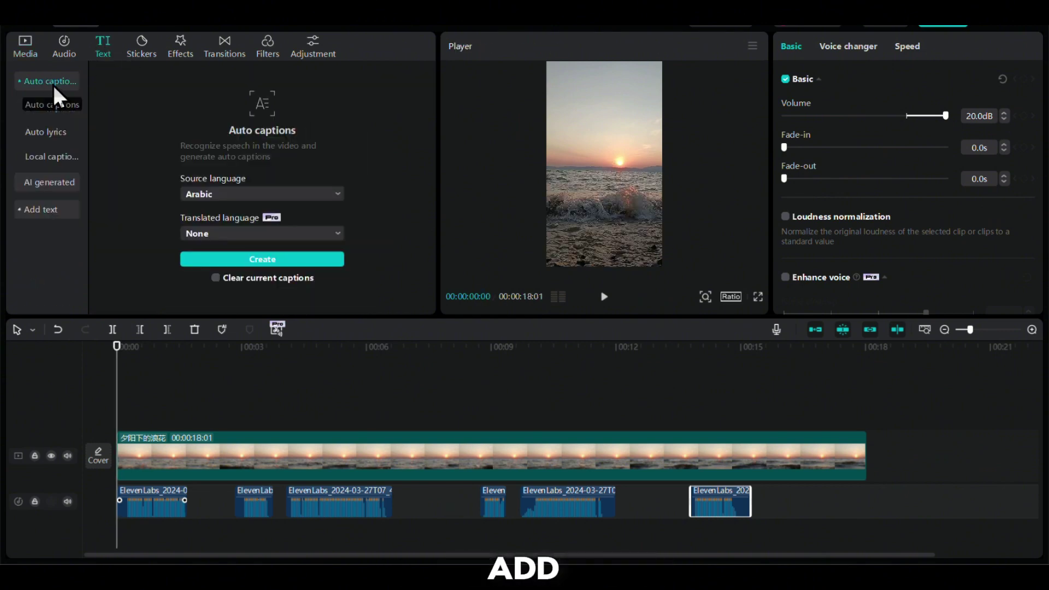
{"action": "left_click", "coordinate": [274, 260]}
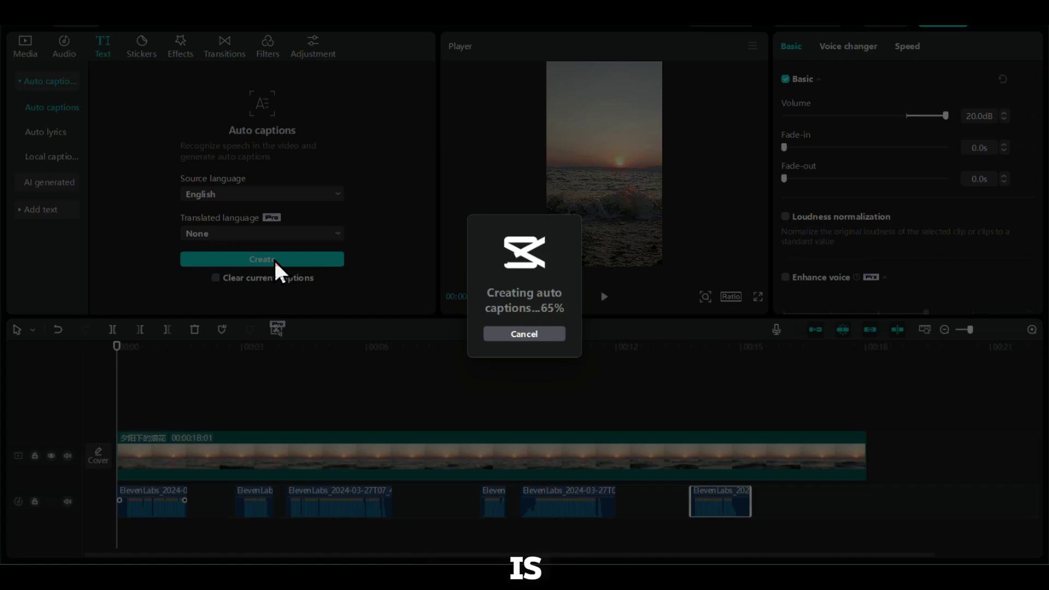
{"action": "left_click", "coordinate": [604, 296]}
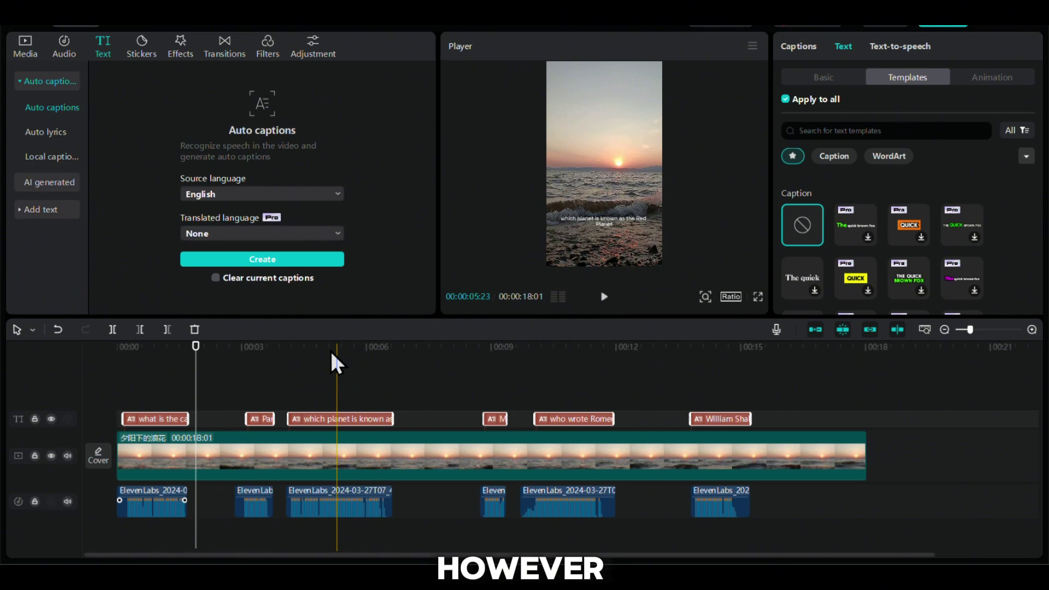
- Move the 'capital of France' caption higher in the frame and apply the bold green-and-white caption style
{"action": "left_click_drag", "start_coordinate": [195, 349], "coordinate": [172, 357]}
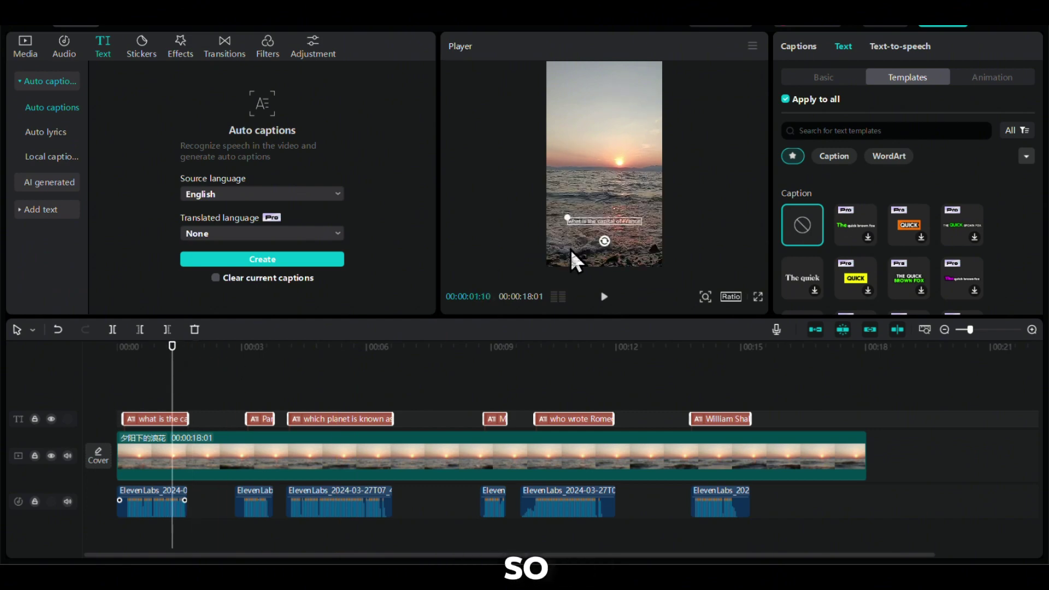
{"action": "left_click_drag", "start_coordinate": [628, 224], "coordinate": [628, 155]}
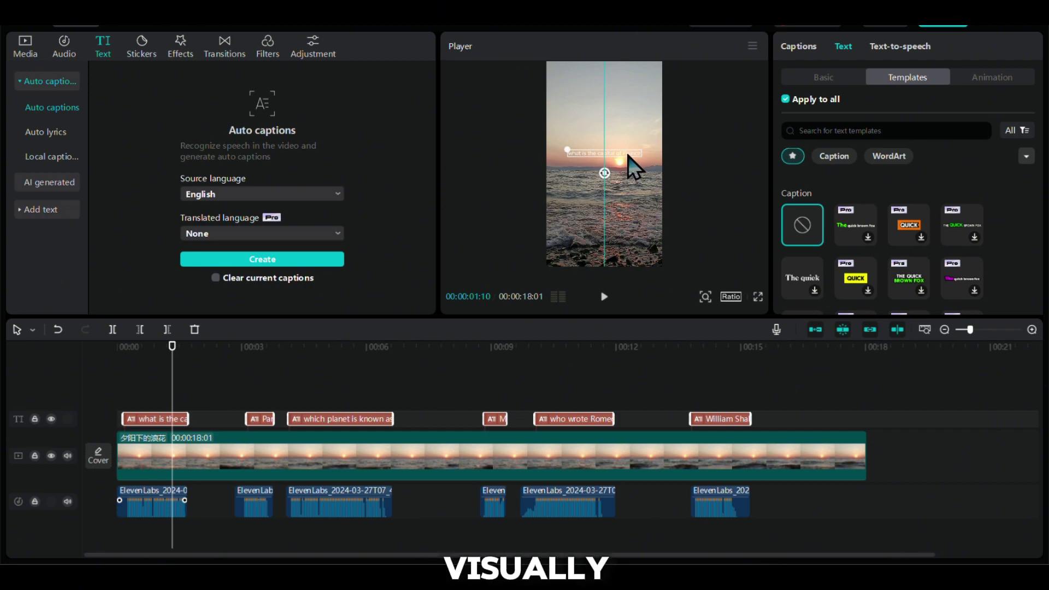
{"action": "left_click", "coordinate": [906, 277]}
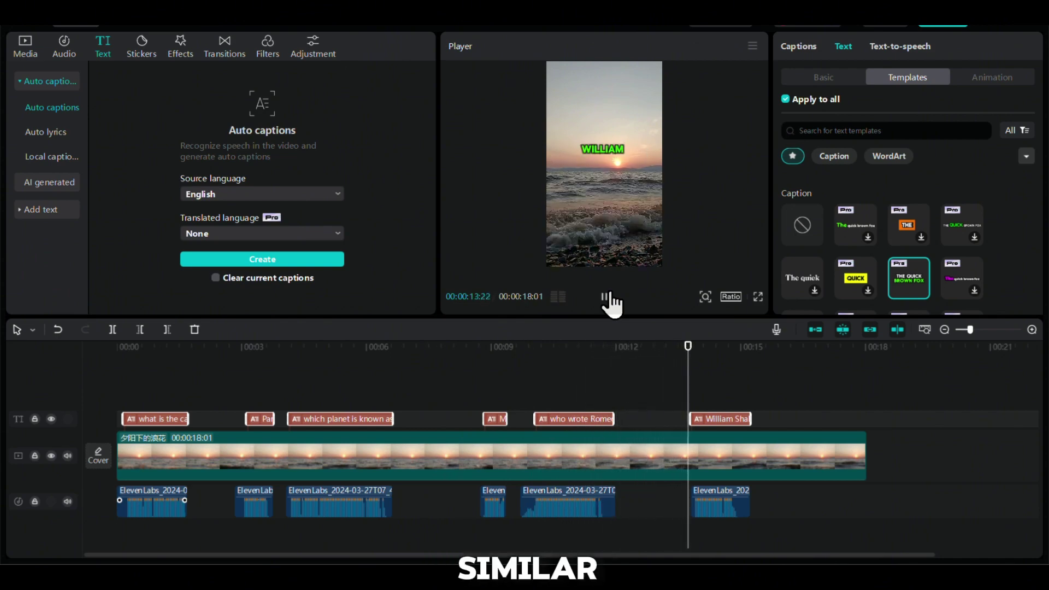
- Replay the video from the start to review the styled captions
{"action": "left_click", "coordinate": [609, 299]}
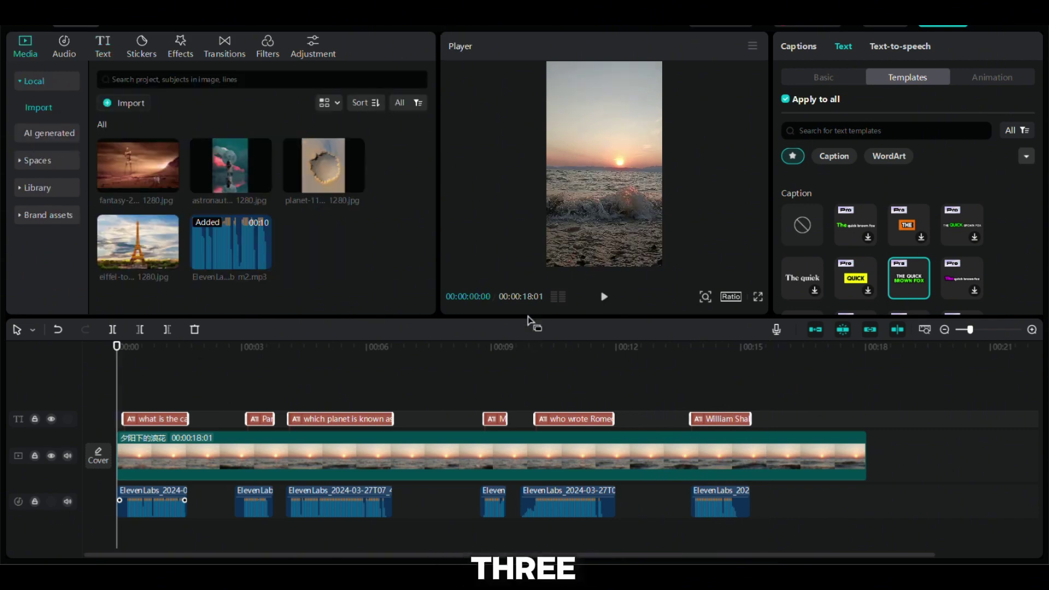
{"action": "left_click", "coordinate": [603, 298]}
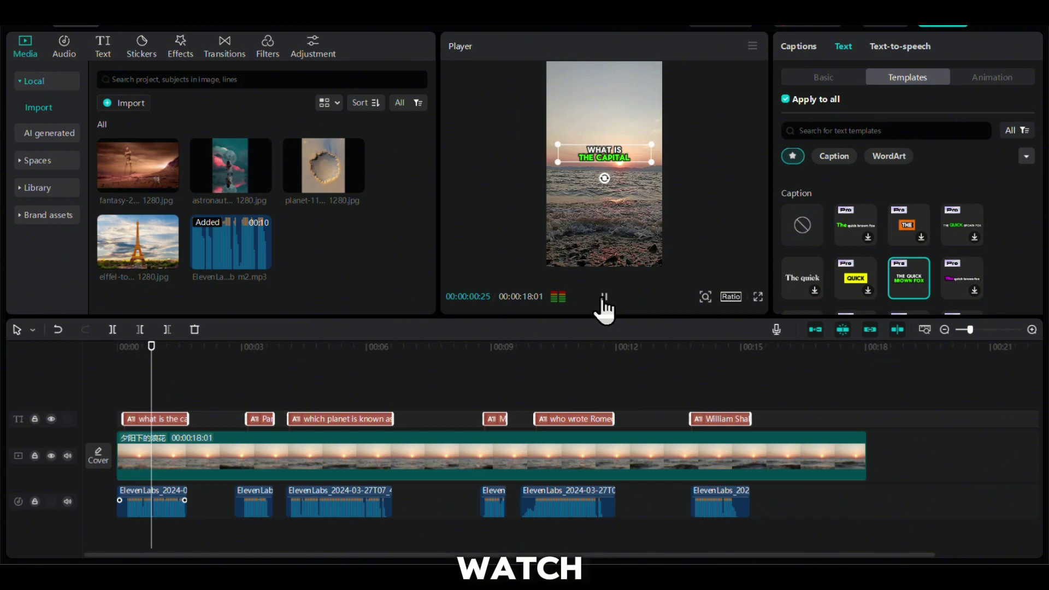
{"action": "left_click", "coordinate": [603, 298]}
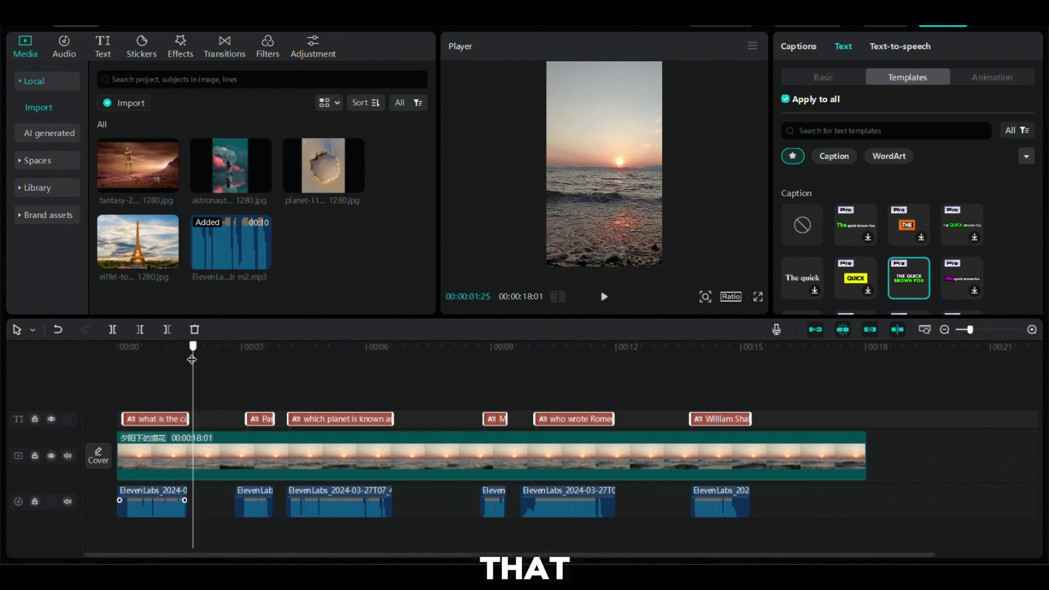
{"action": "left_click", "coordinate": [178, 347]}
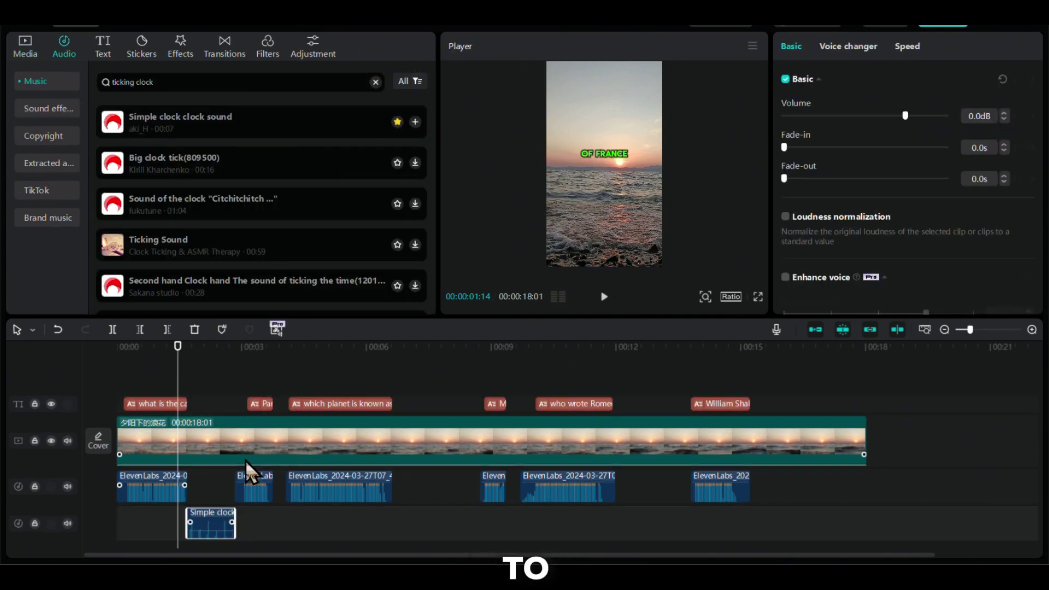
- Trim the Simple clock clip to fill the gap after the first question's narration
{"action": "left_click_drag", "start_coordinate": [235, 525], "coordinate": [211, 497]}
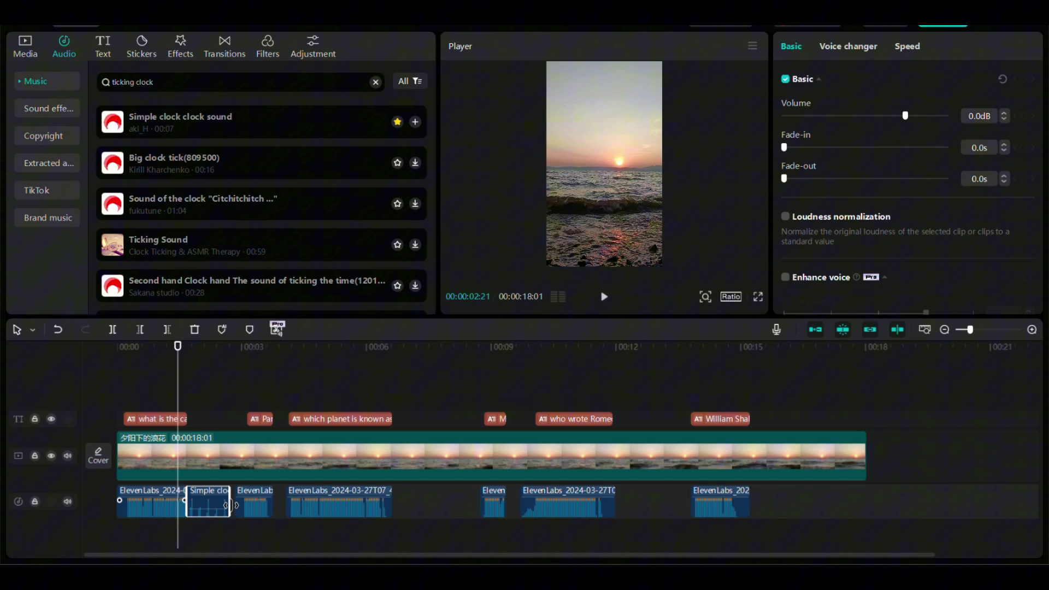
{"action": "left_click_drag", "start_coordinate": [230, 501], "coordinate": [241, 508]}
{"action": "left_click", "coordinate": [110, 368]}
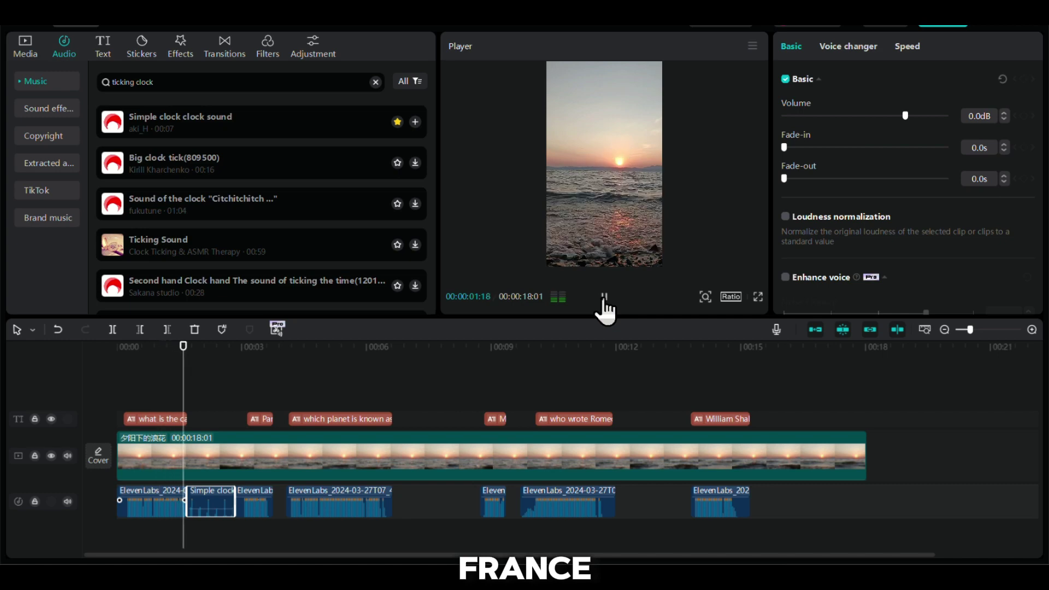
{"action": "left_click", "coordinate": [109, 395]}
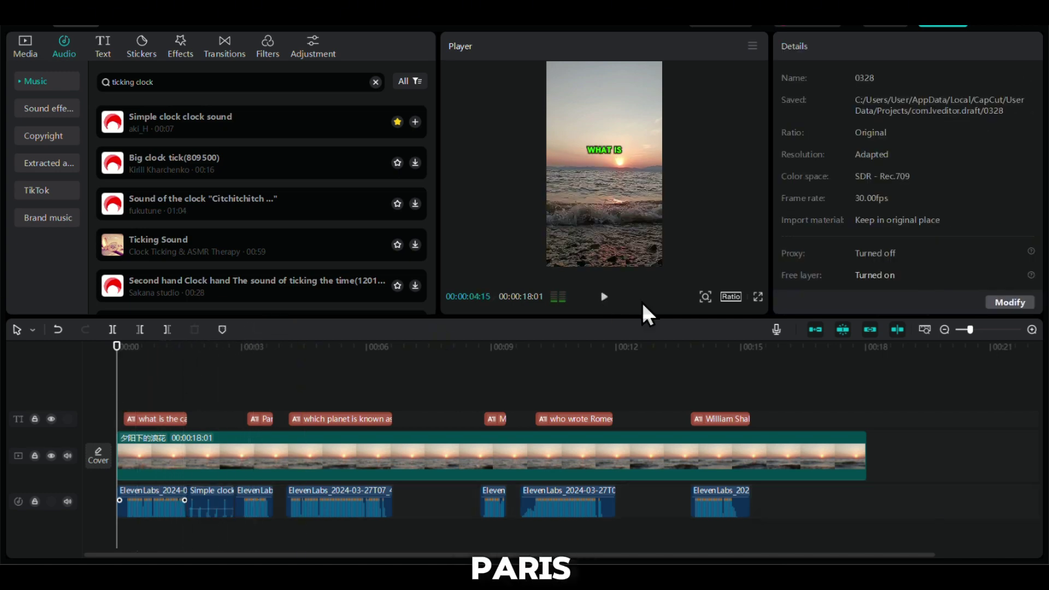
- Play back around the first question to hear the ticking clock sound
{"action": "left_click", "coordinate": [612, 300]}
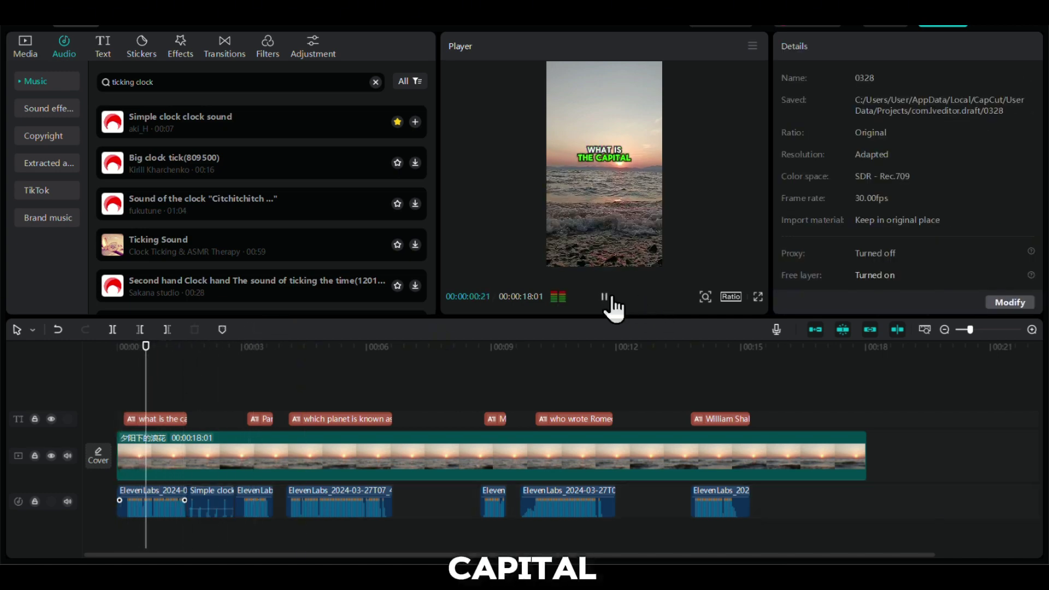
{"action": "left_click", "coordinate": [612, 300]}
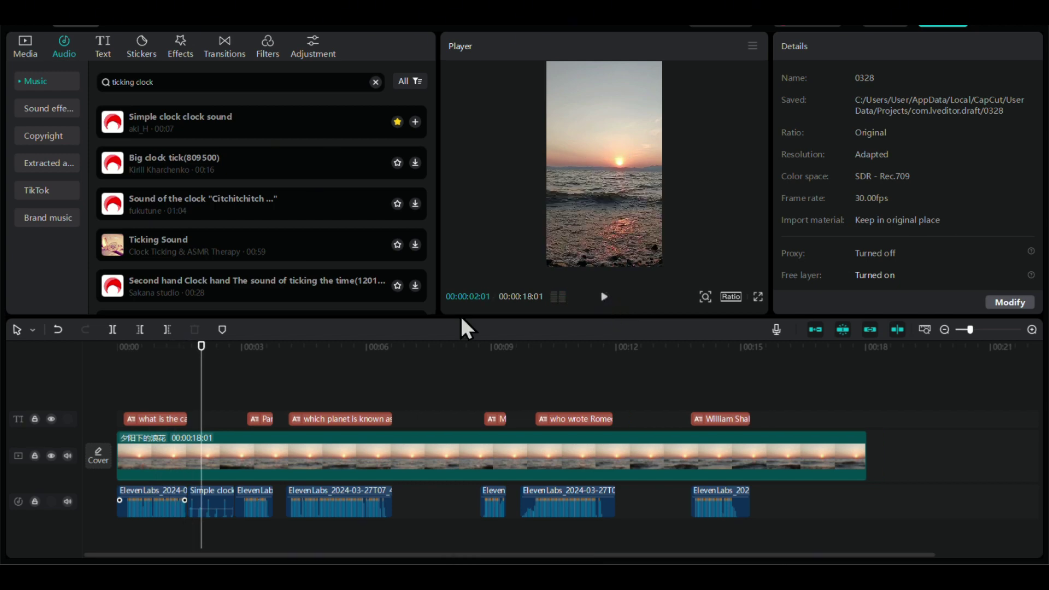
{"action": "left_click_drag", "start_coordinate": [203, 358], "coordinate": [174, 358]}
{"action": "left_click", "coordinate": [604, 298]}
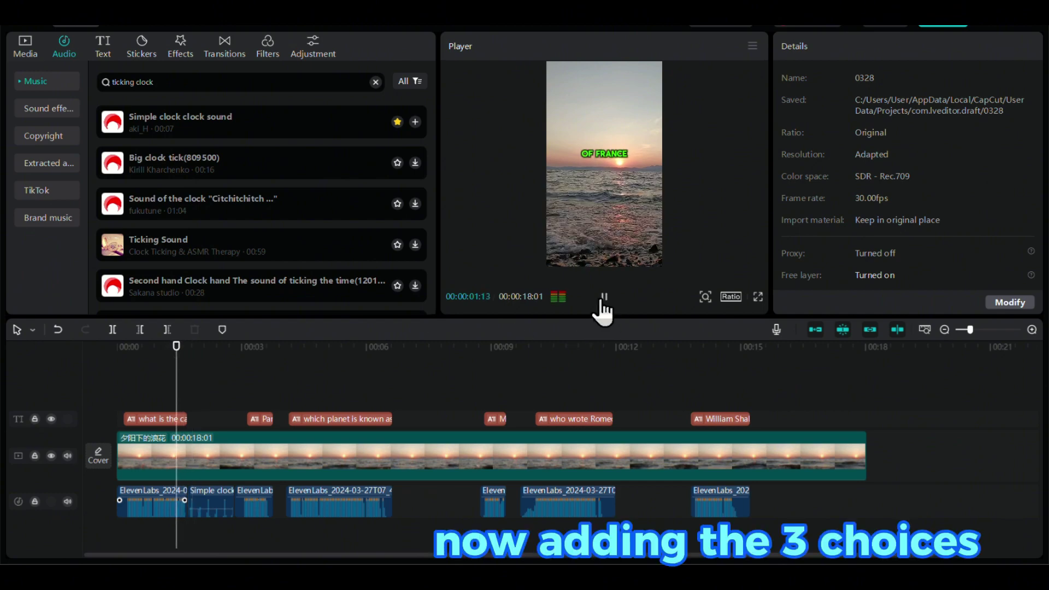
{"action": "left_click", "coordinate": [603, 298]}
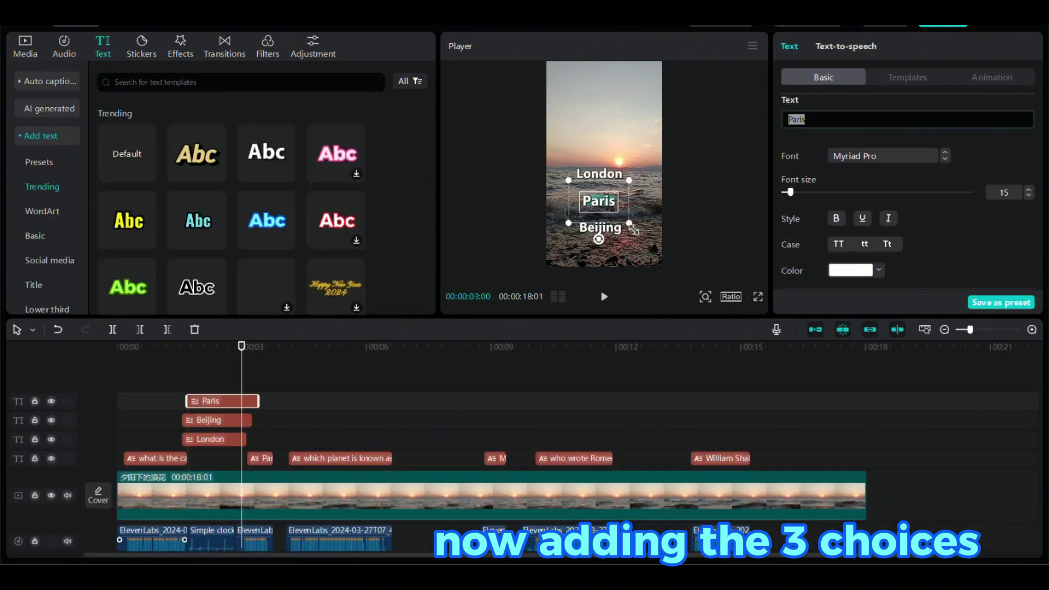
- Nudge the Paris answer text slightly up and left in the frame
{"action": "left_click", "coordinate": [680, 194]}
{"action": "left_click", "coordinate": [602, 201]}
{"action": "left_click_drag", "start_coordinate": [602, 201], "coordinate": [600, 199]}
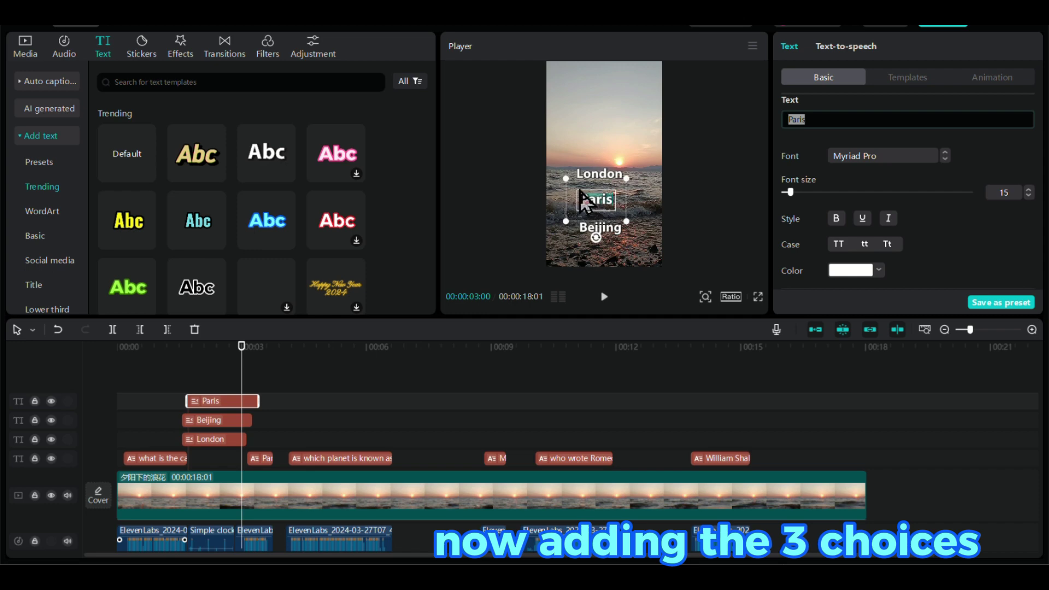
{"action": "left_click", "coordinate": [509, 155]}
- Line up the Paris clip's start with the London and Beijing answers
{"action": "left_click", "coordinate": [182, 410]}
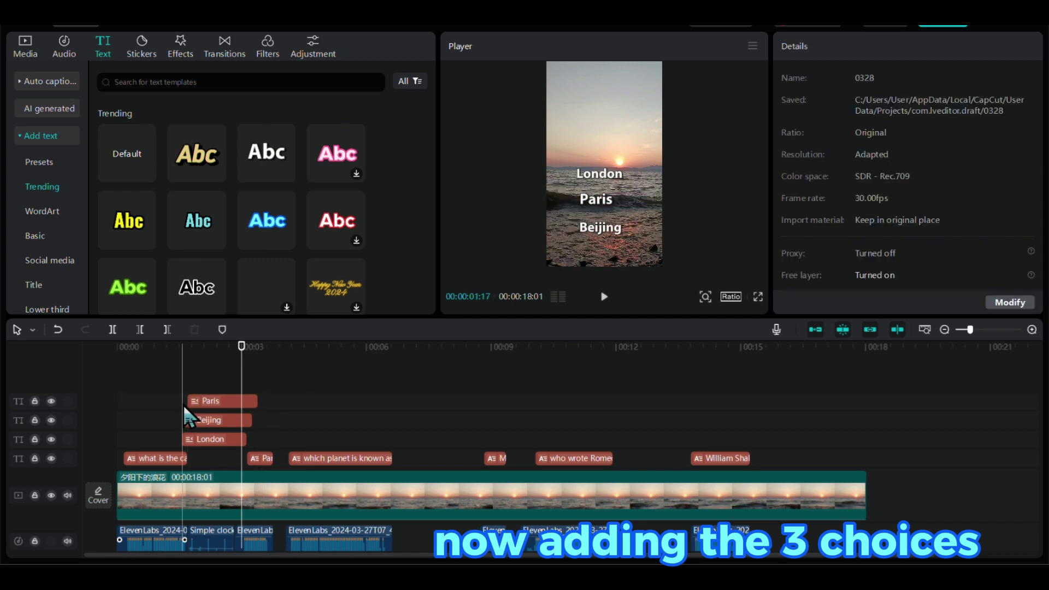
{"action": "left_click", "coordinate": [197, 402]}
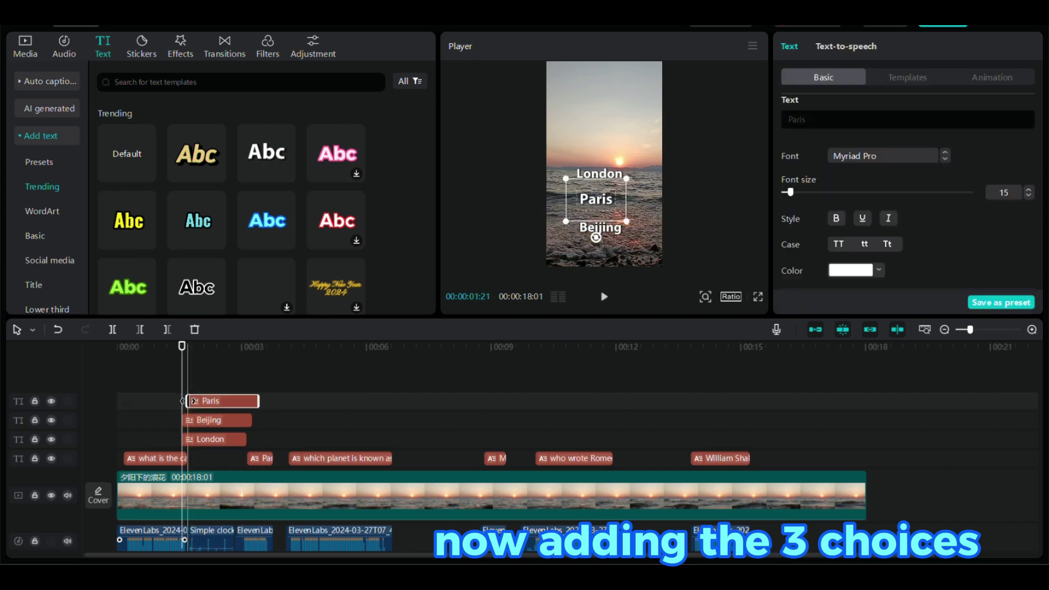
{"action": "left_click_drag", "start_coordinate": [186, 400], "coordinate": [182, 401]}
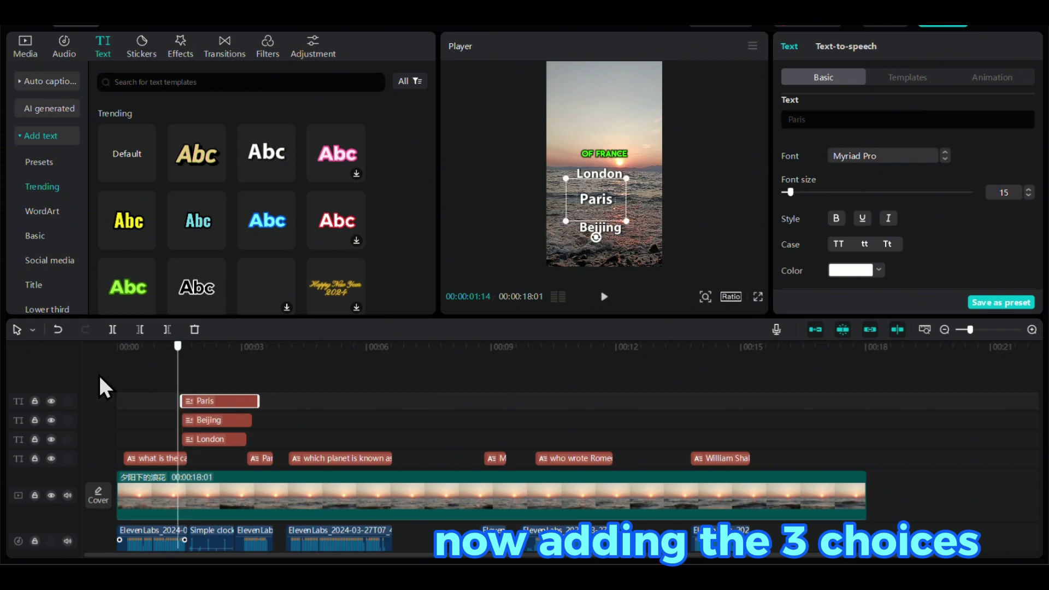
{"action": "key", "text": "Home"}
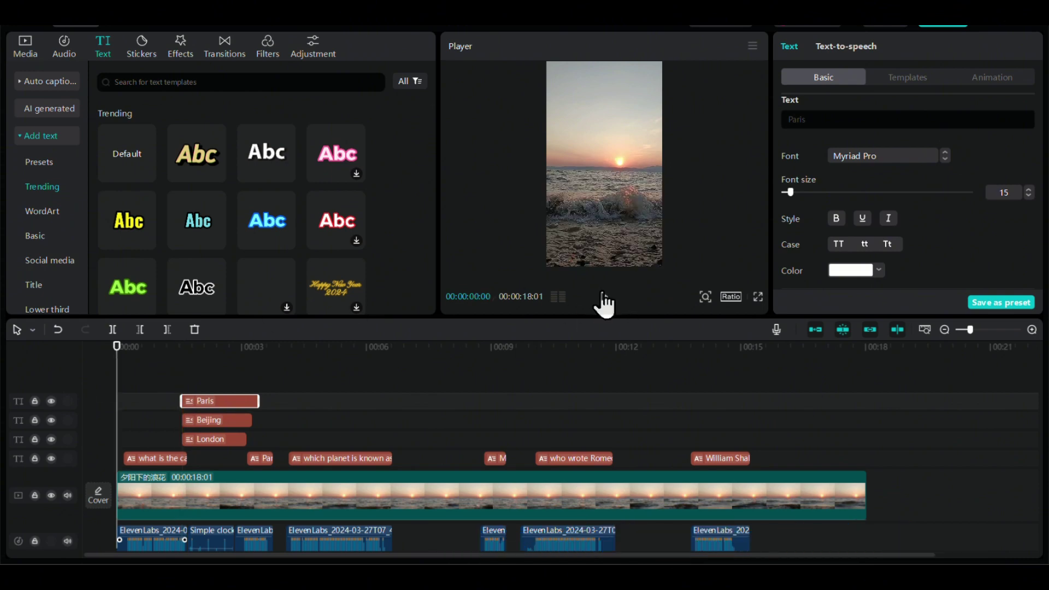
- Trim the Beijing answer clip and change the Paris answer text colour to yellow
{"action": "left_click_drag", "start_coordinate": [251, 420], "coordinate": [275, 401]}
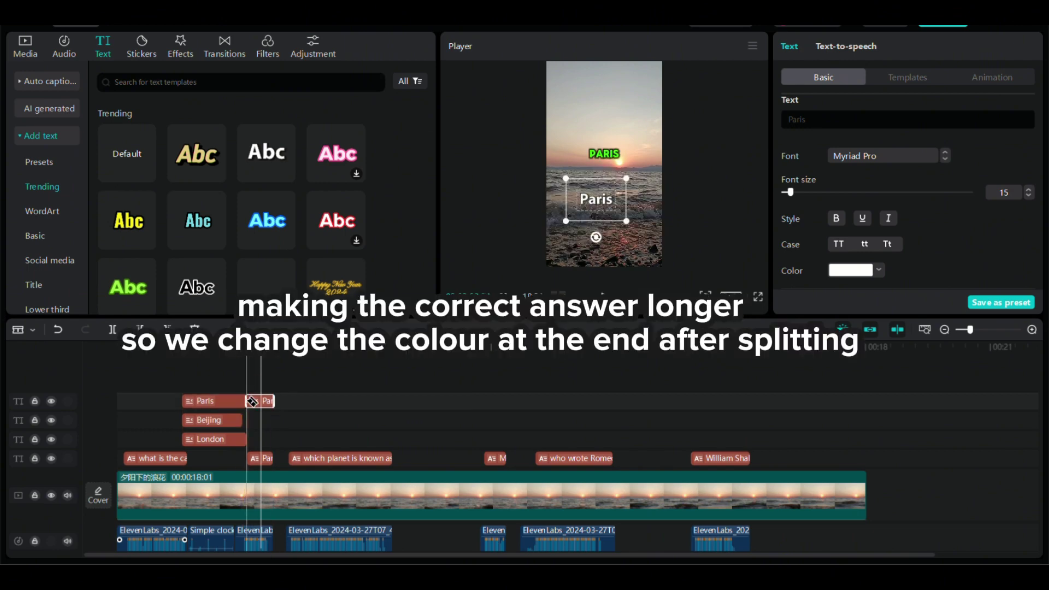
{"action": "left_click", "coordinate": [853, 271]}
{"action": "left_click", "coordinate": [858, 386]}
{"action": "left_click", "coordinate": [943, 304]}
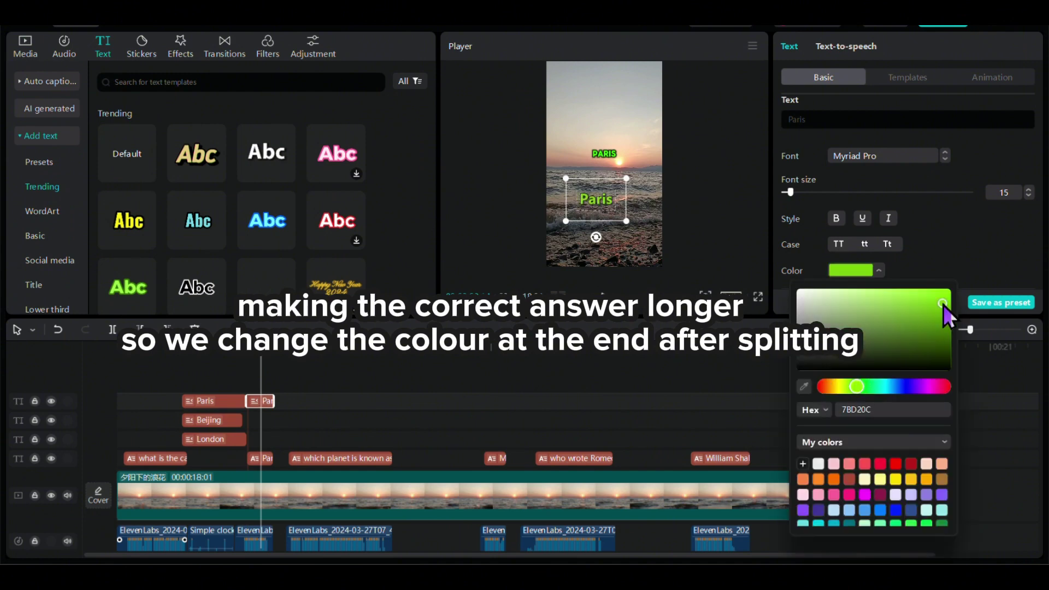
{"action": "left_click", "coordinate": [847, 386]}
{"action": "left_click", "coordinate": [281, 358]}
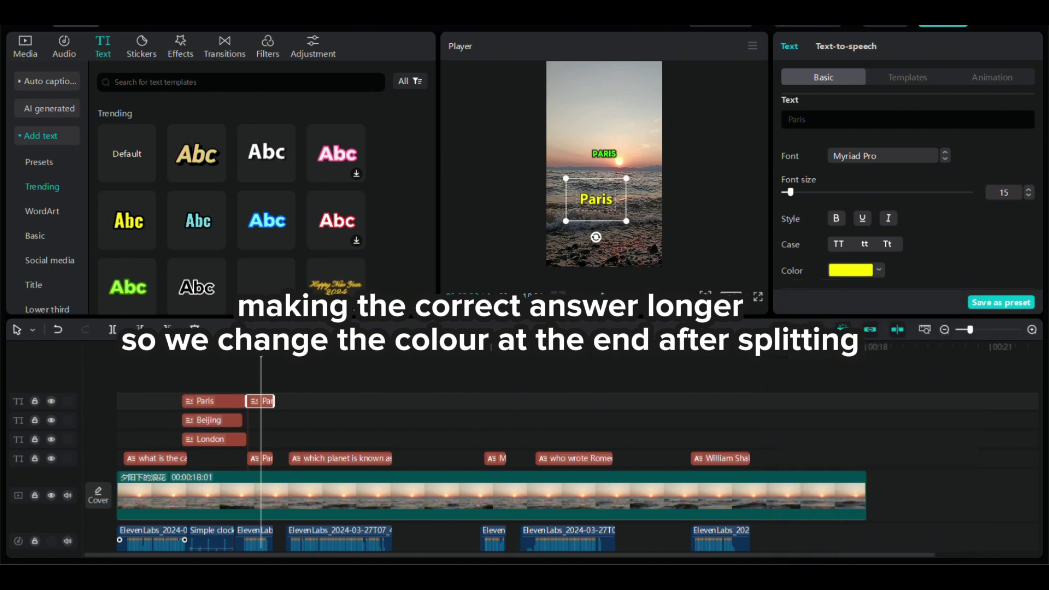
- Review the answers in playback and extend the Beijing answer clip to last longer
{"action": "left_click", "coordinate": [117, 355]}
{"action": "left_click", "coordinate": [604, 297]}
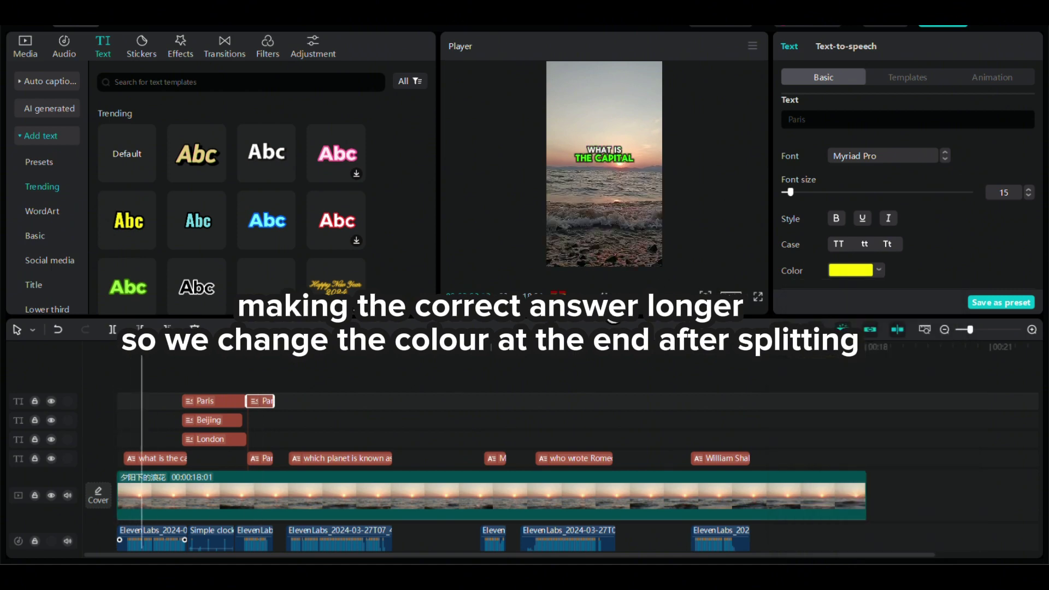
{"action": "left_click", "coordinate": [606, 300]}
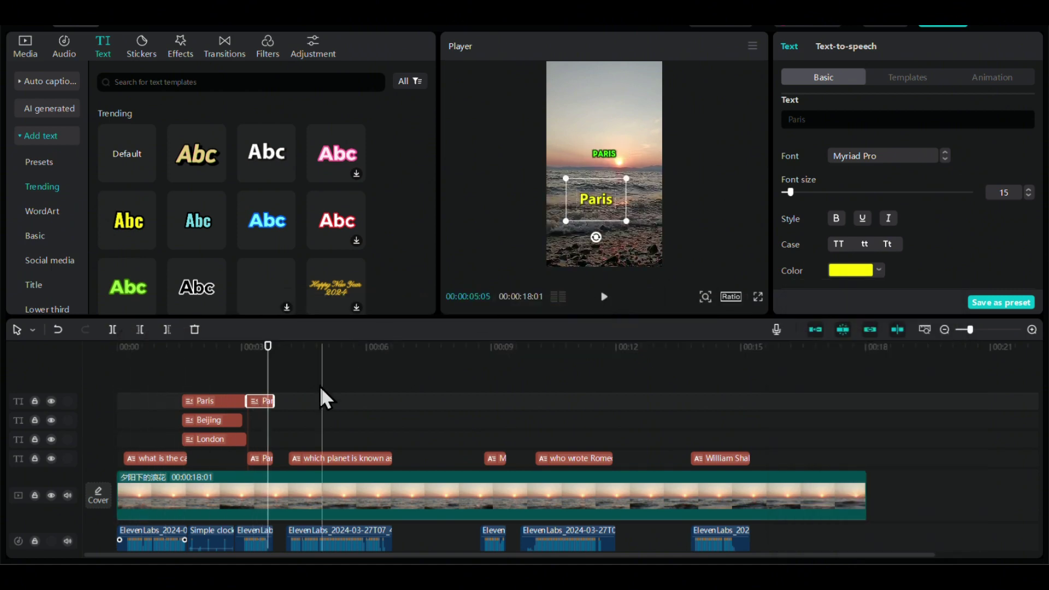
{"action": "left_click_drag", "start_coordinate": [242, 421], "coordinate": [269, 439]}
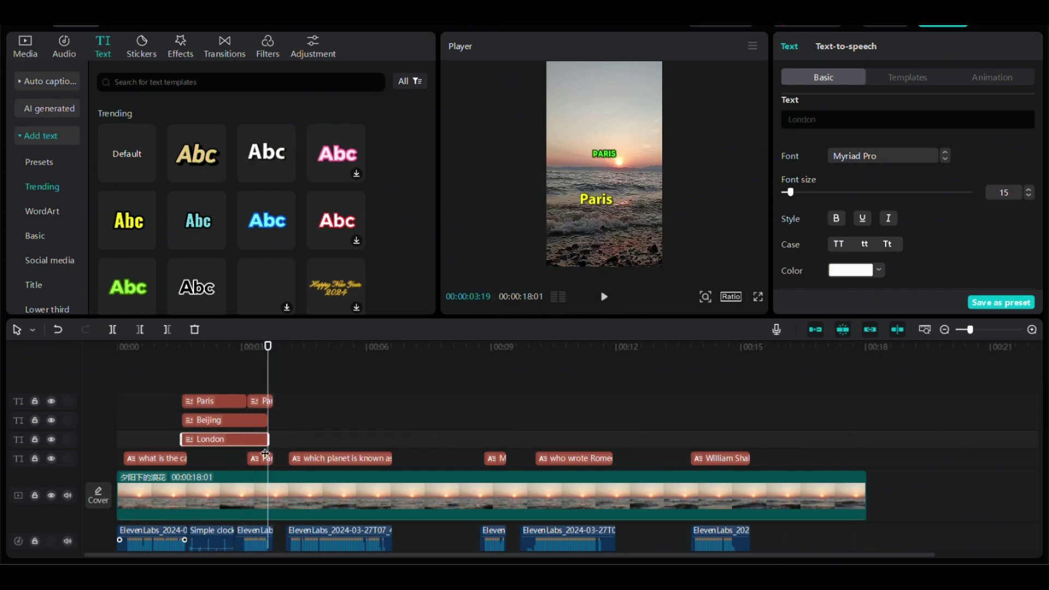
{"action": "left_click_drag", "start_coordinate": [268, 351], "coordinate": [179, 358]}
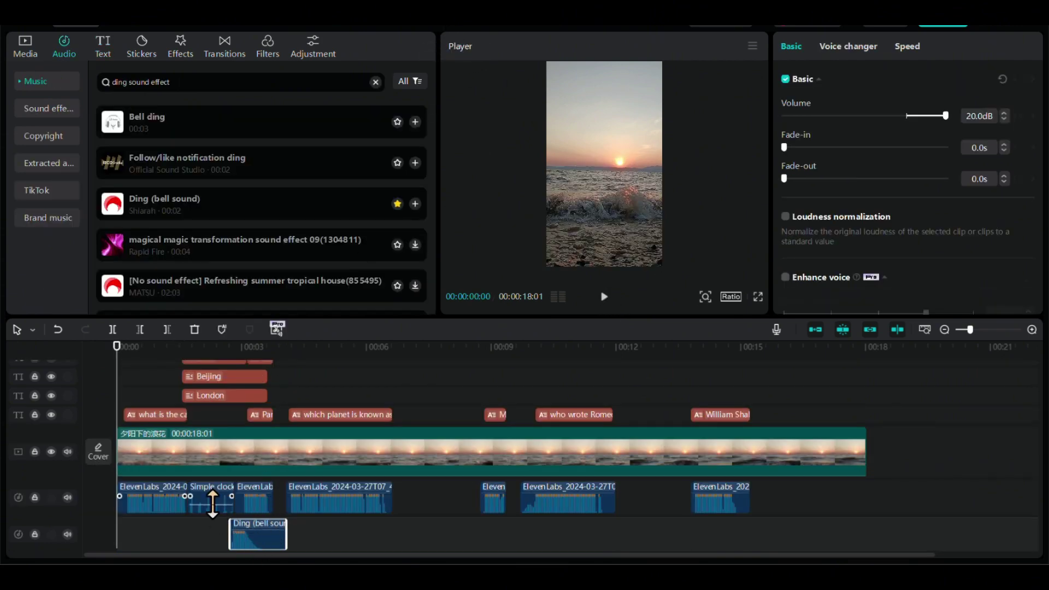
- Play back to check the ding, then reposition the pluto answer in the frame
{"action": "left_click", "coordinate": [604, 296]}
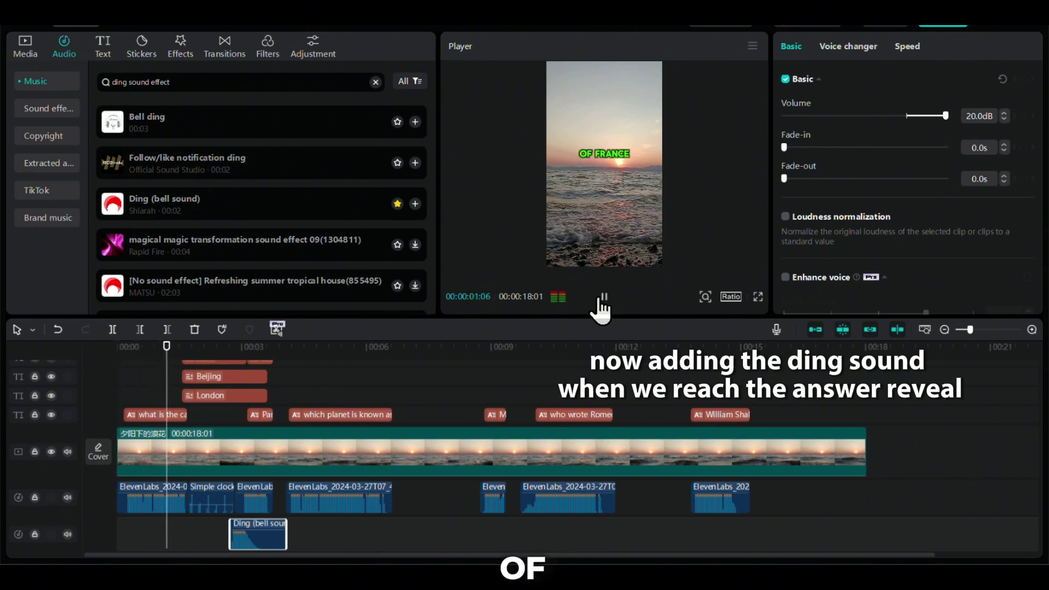
{"action": "left_click", "coordinate": [603, 297]}
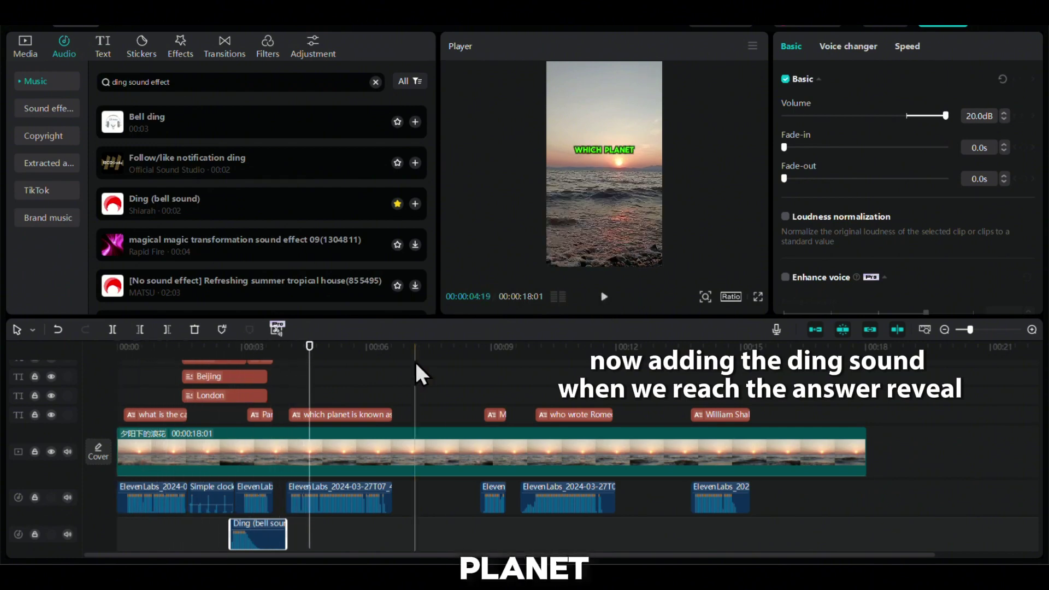
{"action": "left_click", "coordinate": [604, 297]}
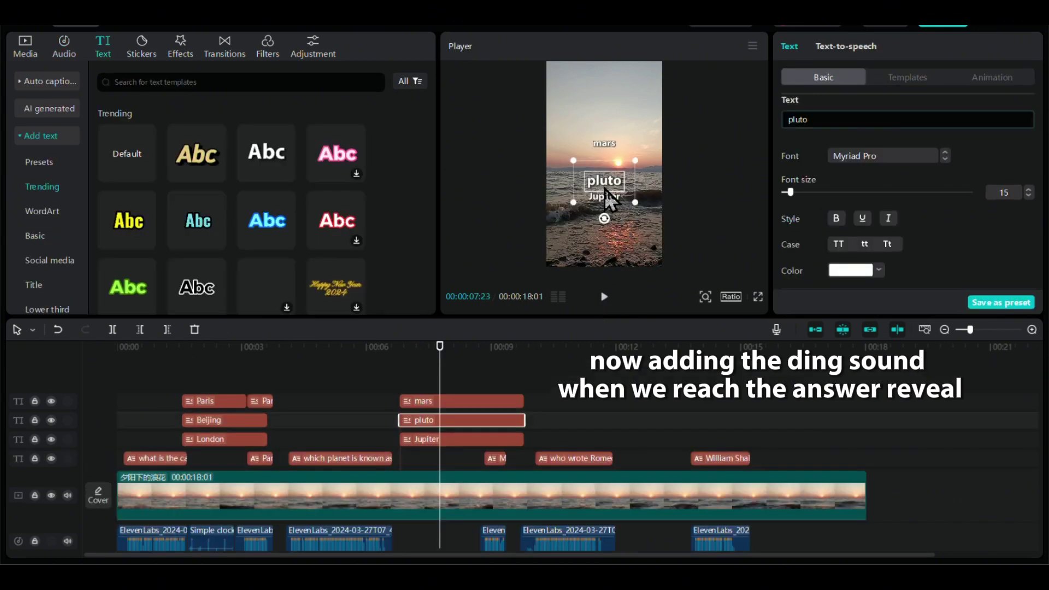
{"action": "left_click_drag", "start_coordinate": [611, 199], "coordinate": [630, 225]}
- Stack mars, pluto and Jupiter evenly mid-frame and enlarge Jupiter to match the others
{"action": "left_click", "coordinate": [639, 154]}
{"action": "left_click", "coordinate": [603, 210]}
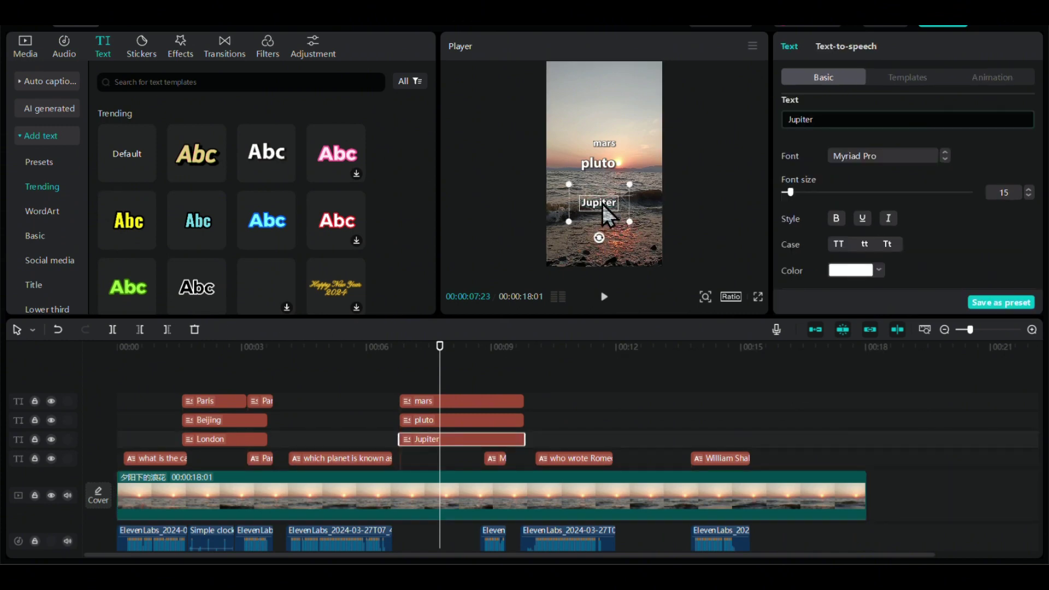
{"action": "left_click", "coordinate": [597, 160]}
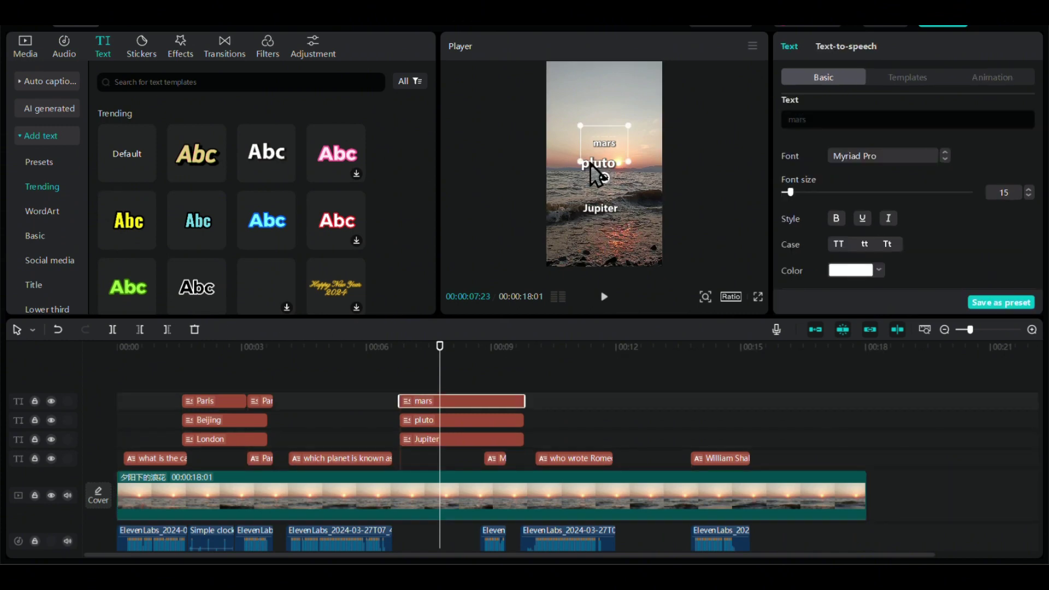
{"action": "left_click_drag", "start_coordinate": [589, 168], "coordinate": [587, 188]}
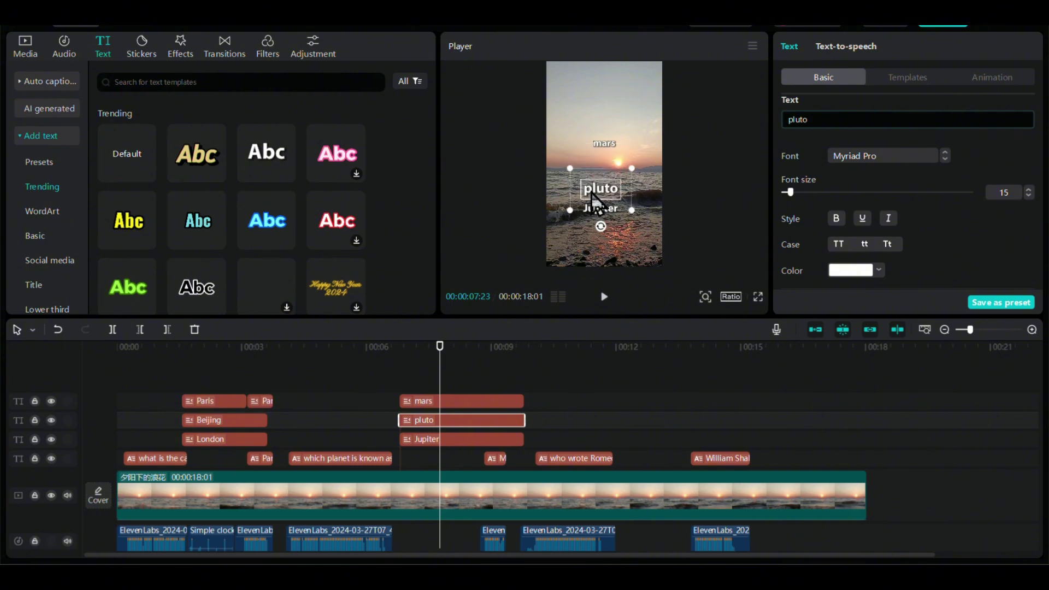
{"action": "left_click_drag", "start_coordinate": [611, 141], "coordinate": [631, 178]}
{"action": "left_click", "coordinate": [611, 213]}
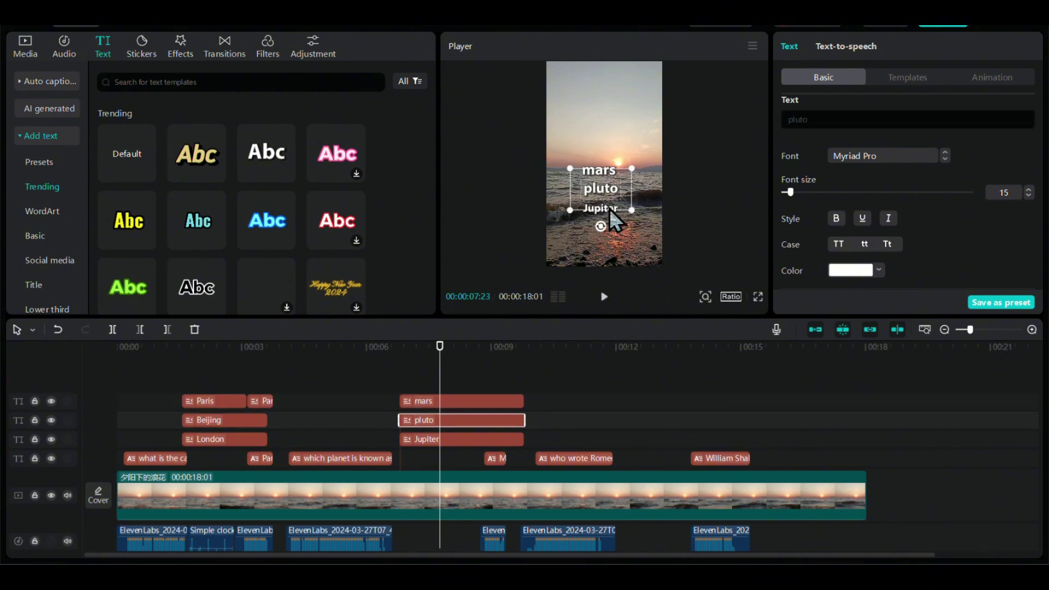
{"action": "left_click", "coordinate": [591, 215]}
{"action": "left_click_drag", "start_coordinate": [633, 225], "coordinate": [610, 223]}
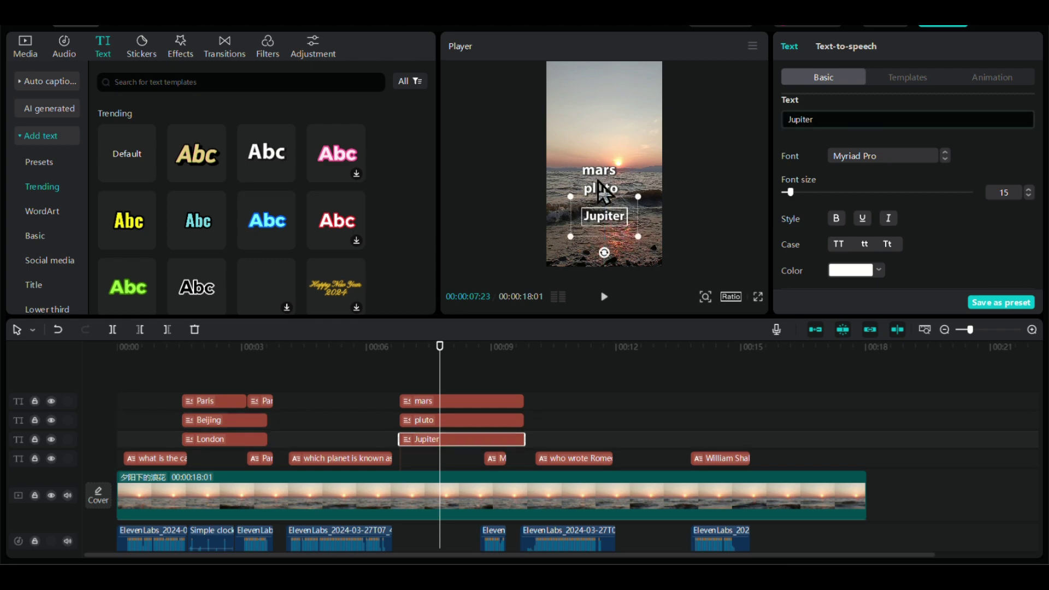
{"action": "left_click", "coordinate": [382, 346]}
- Play back the planet question and place the playhead near 00:09
{"action": "left_click", "coordinate": [604, 297]}
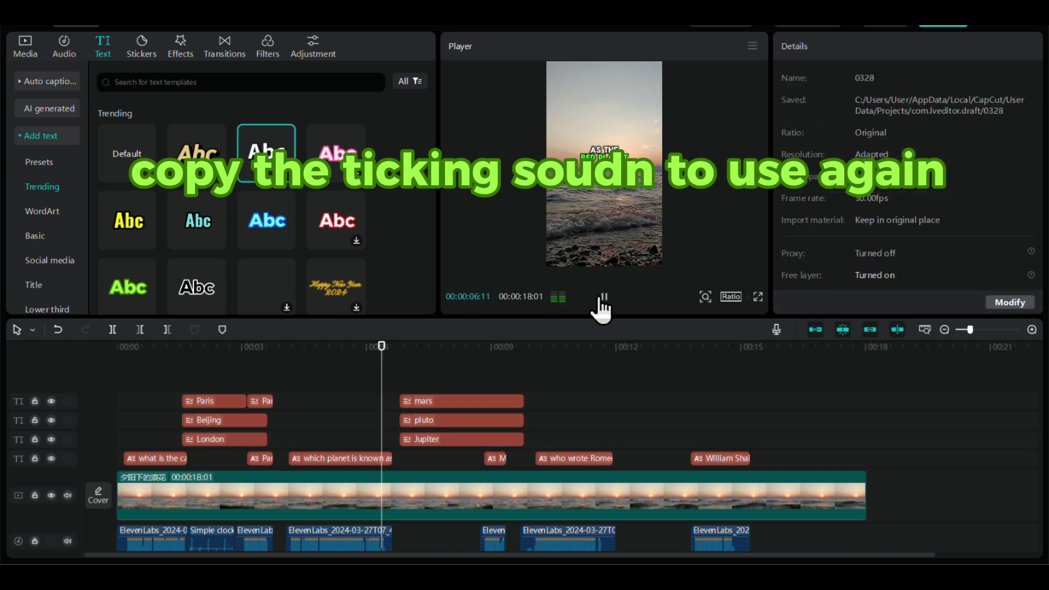
{"action": "left_click", "coordinate": [604, 298]}
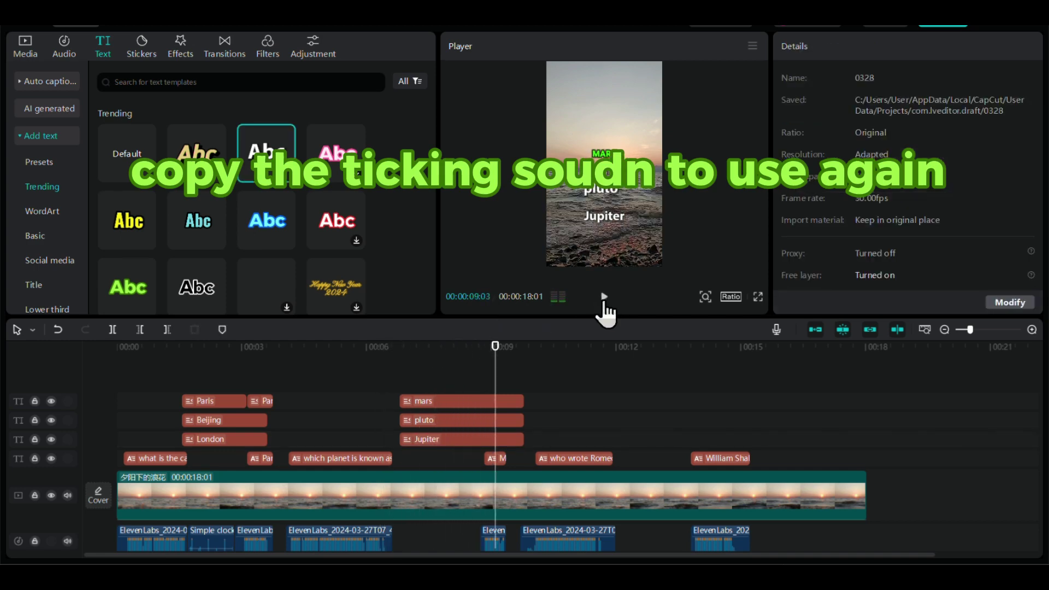
{"action": "left_click", "coordinate": [475, 348]}
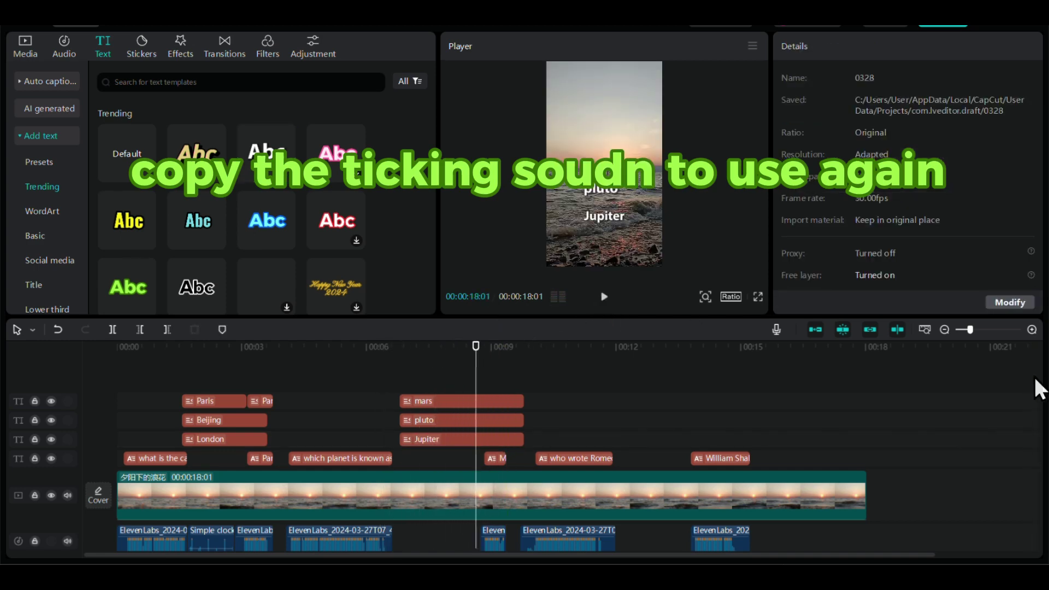
{"action": "left_click_drag", "start_coordinate": [1038, 402], "coordinate": [1040, 475]}
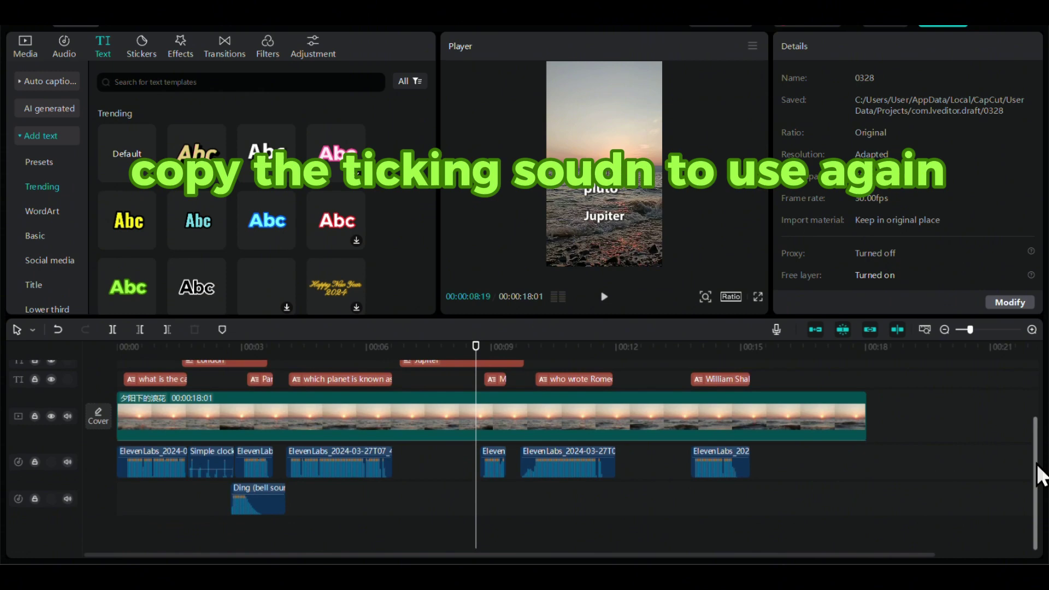
- Copy the Simple clock ticking clip and paste it on the voiceover track around 00:07
{"action": "left_click", "coordinate": [223, 457]}
{"action": "key", "text": "ctrl+c"}
{"action": "left_click", "coordinate": [421, 464]}
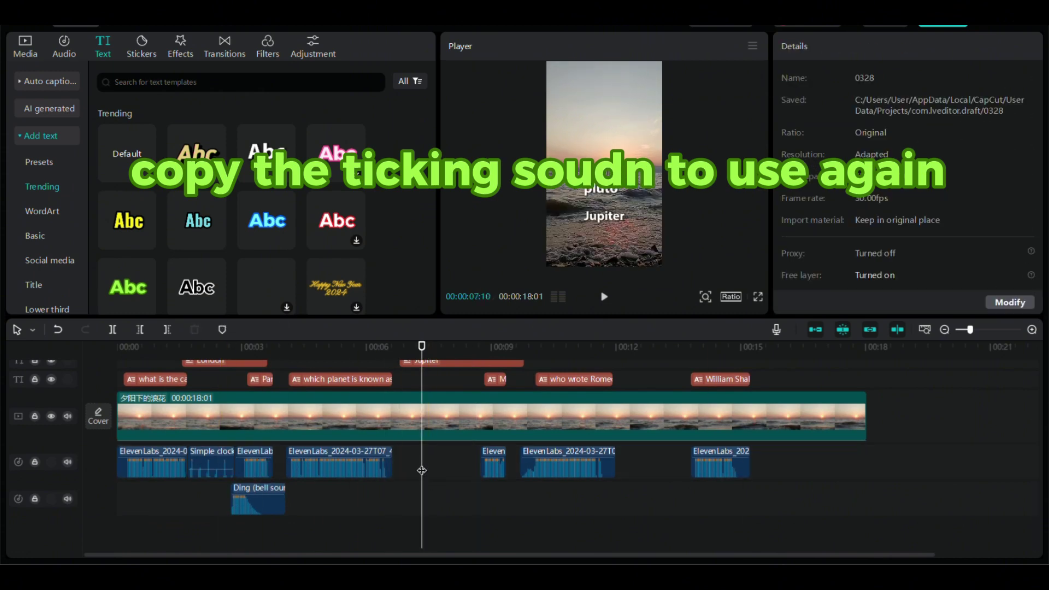
{"action": "key", "text": "ctrl+v"}
{"action": "left_click", "coordinate": [422, 470]}
{"action": "left_click_drag", "start_coordinate": [422, 470], "coordinate": [410, 465]}
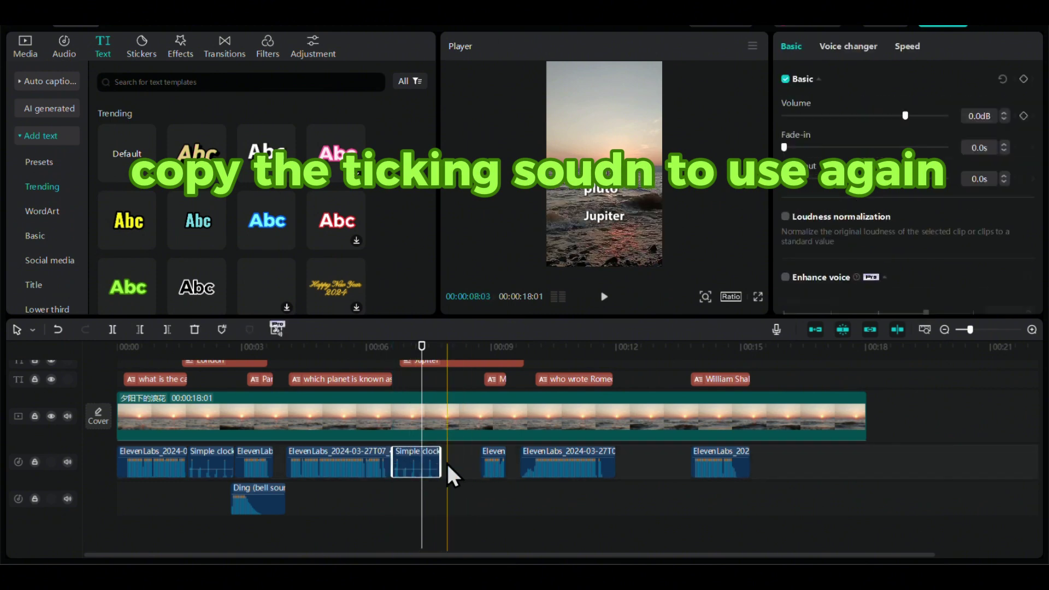
{"action": "left_click_drag", "start_coordinate": [432, 464], "coordinate": [460, 464]}
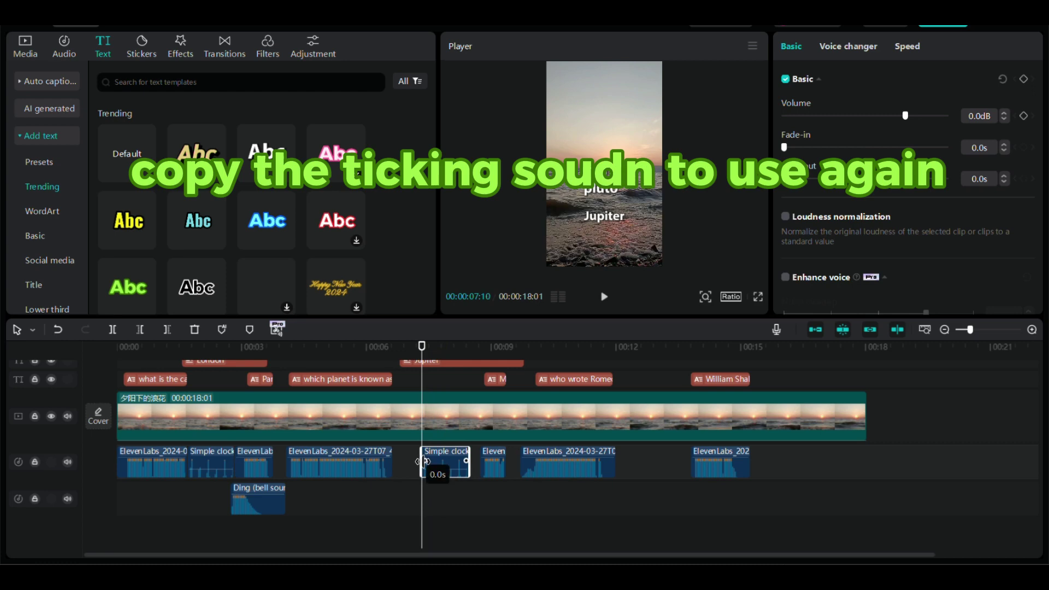
- Make the William shakespeare answer appear earlier and play to the answer reveal
{"action": "left_click", "coordinate": [492, 463], "text": "ctrl"}
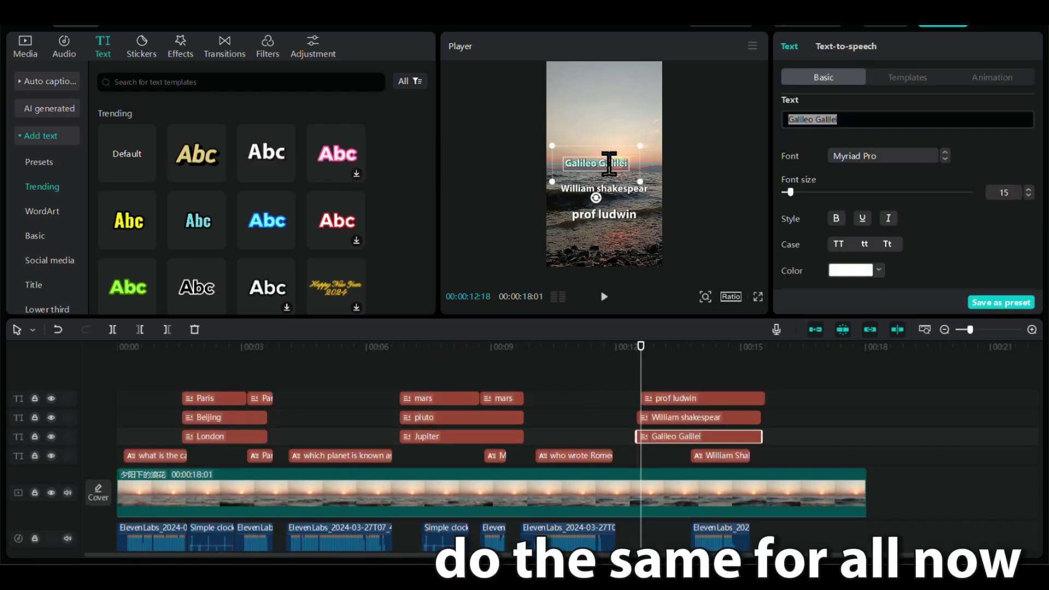
{"action": "left_click_drag", "start_coordinate": [643, 398], "coordinate": [630, 417]}
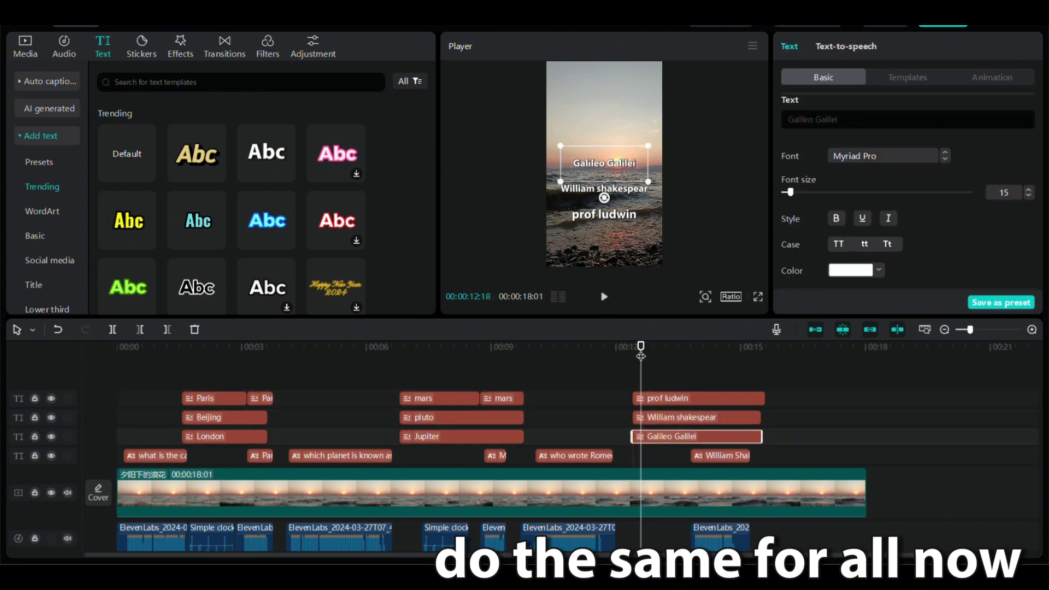
{"action": "left_click", "coordinate": [604, 297]}
{"action": "left_click", "coordinate": [604, 298]}
- Split William shakespeare at the reveal and colour the revealed part bright yellow
{"action": "left_click", "coordinate": [728, 416]}
{"action": "key", "text": "b"}
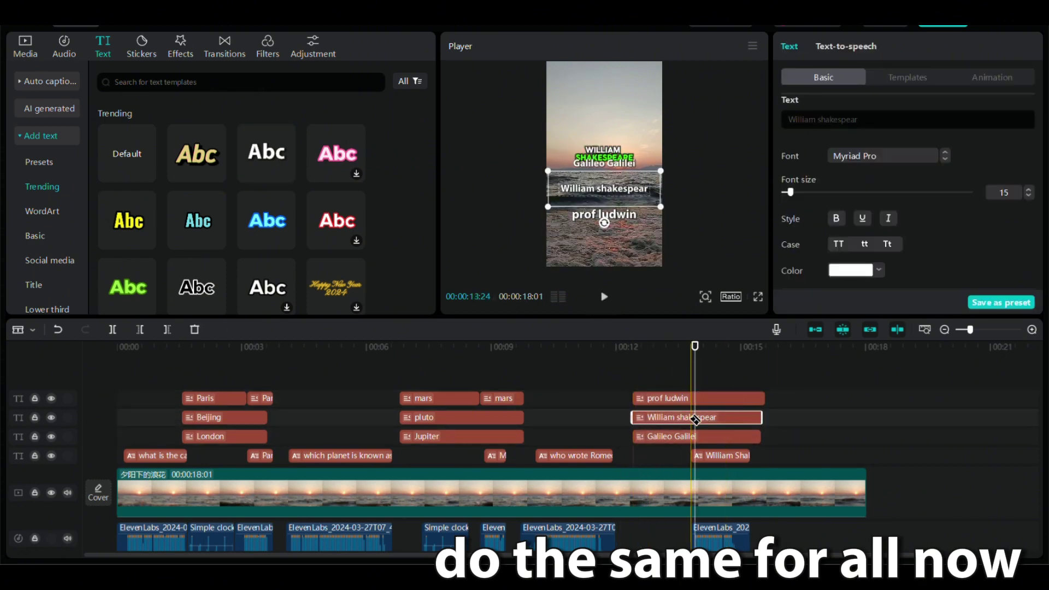
{"action": "left_click", "coordinate": [695, 417]}
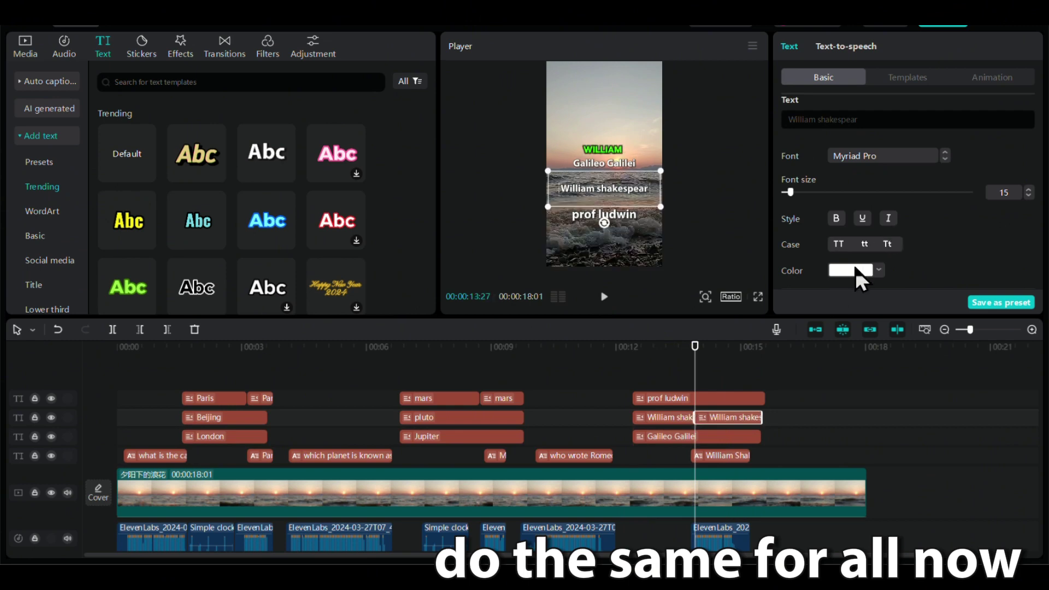
{"action": "left_click", "coordinate": [862, 270]}
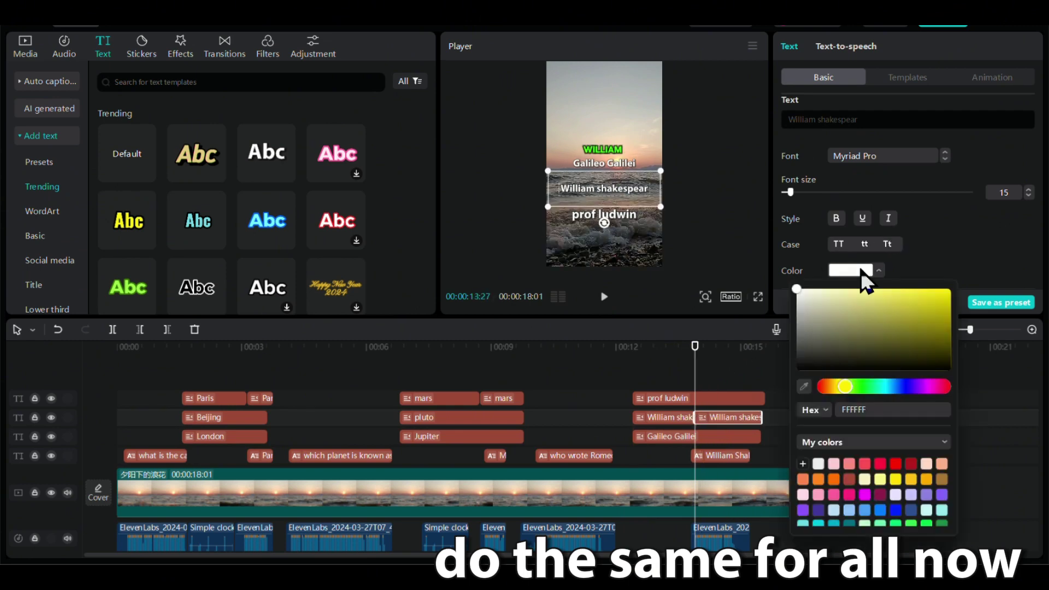
{"action": "left_click_drag", "start_coordinate": [948, 302], "coordinate": [951, 292]}
{"action": "left_click", "coordinate": [691, 346]}
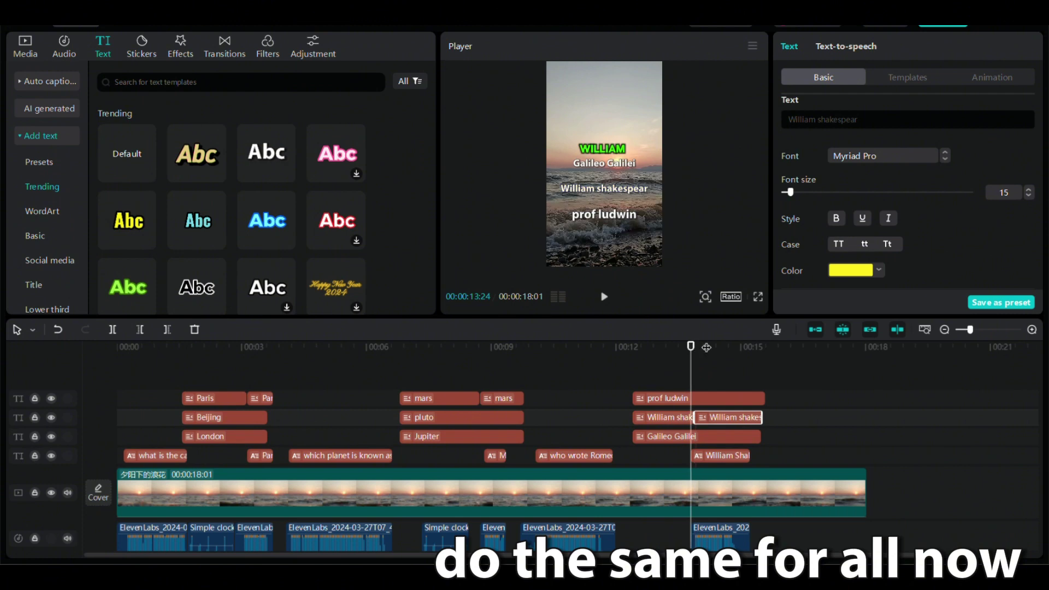
{"action": "scroll", "coordinate": [1041, 394], "scroll_direction": "down", "scroll_amount": 3}
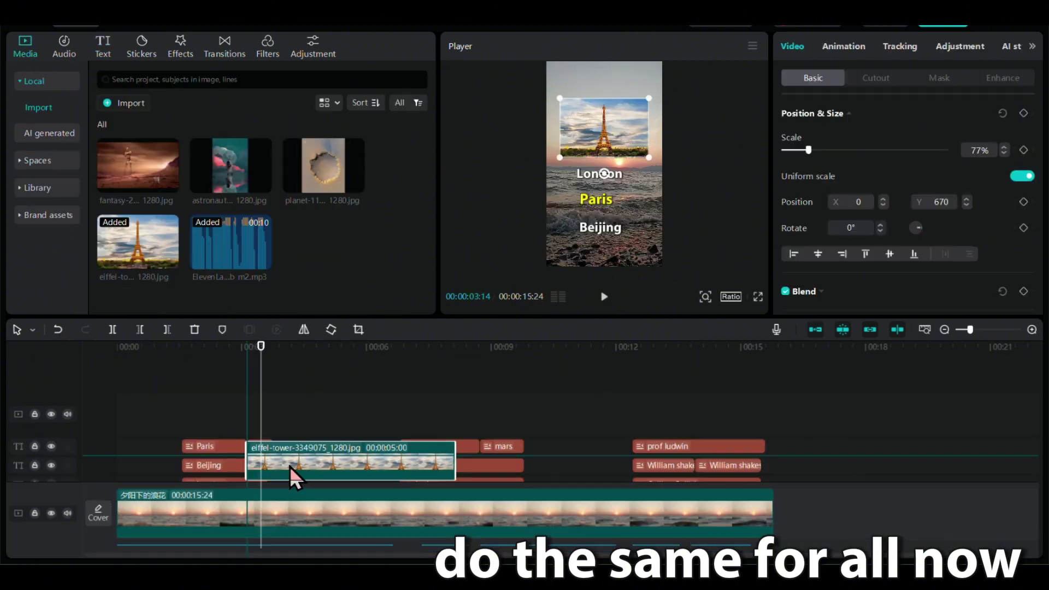
{"action": "mouse_move", "coordinate": [290, 467]}
{"action": "left_mouse_down"}
{"action": "mouse_move", "coordinate": [287, 513]}
{"action": "mouse_move", "coordinate": [287, 469]}
{"action": "left_mouse_up"}
- Move the Eiffel Tower image to its own lower overlay track around 00:03
{"action": "left_click_drag", "start_coordinate": [303, 434], "coordinate": [310, 475]}
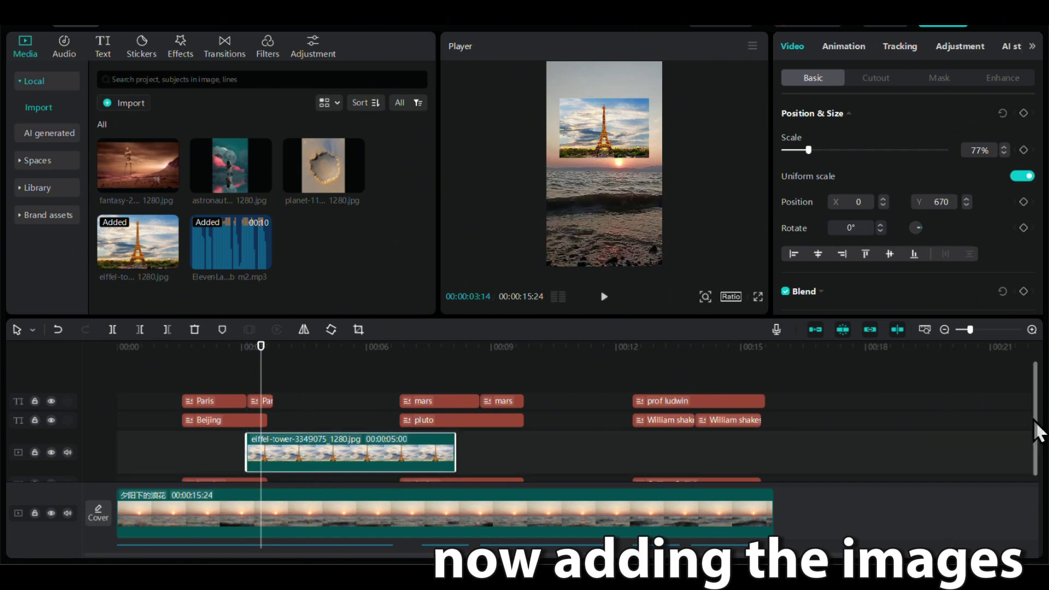
{"action": "scroll", "coordinate": [1037, 448], "scroll_direction": "down", "scroll_amount": 3}
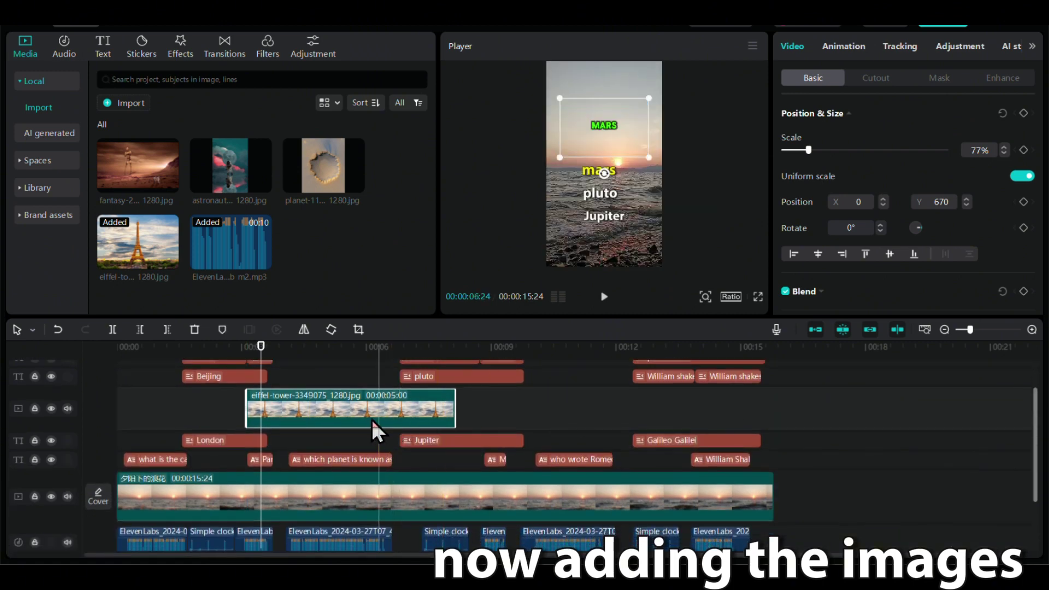